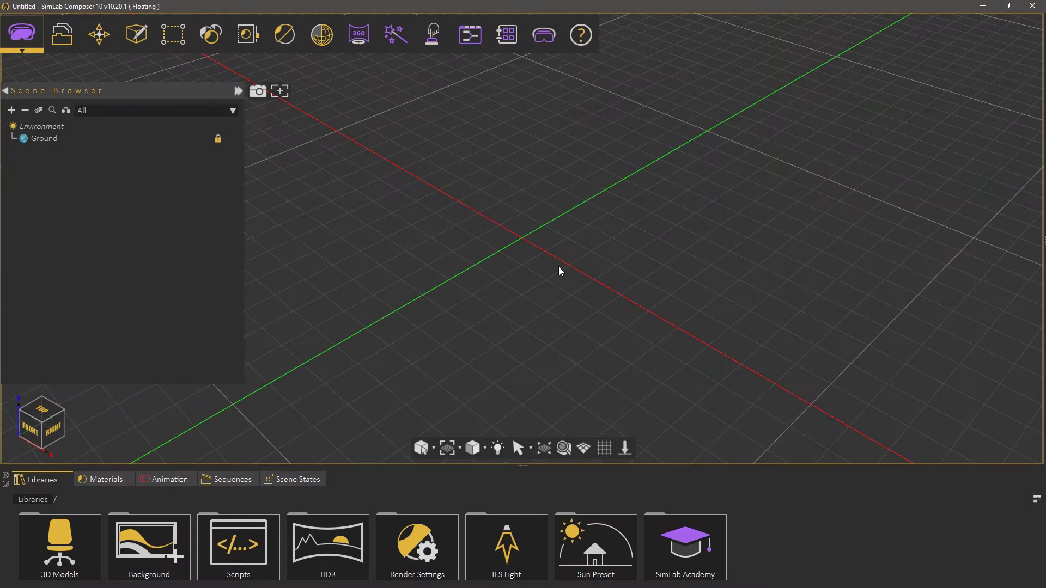
# Open the SimLab Academy VR Training Builder Expressions lesson and load its living-room environment.
pyautogui.click(711, 525)
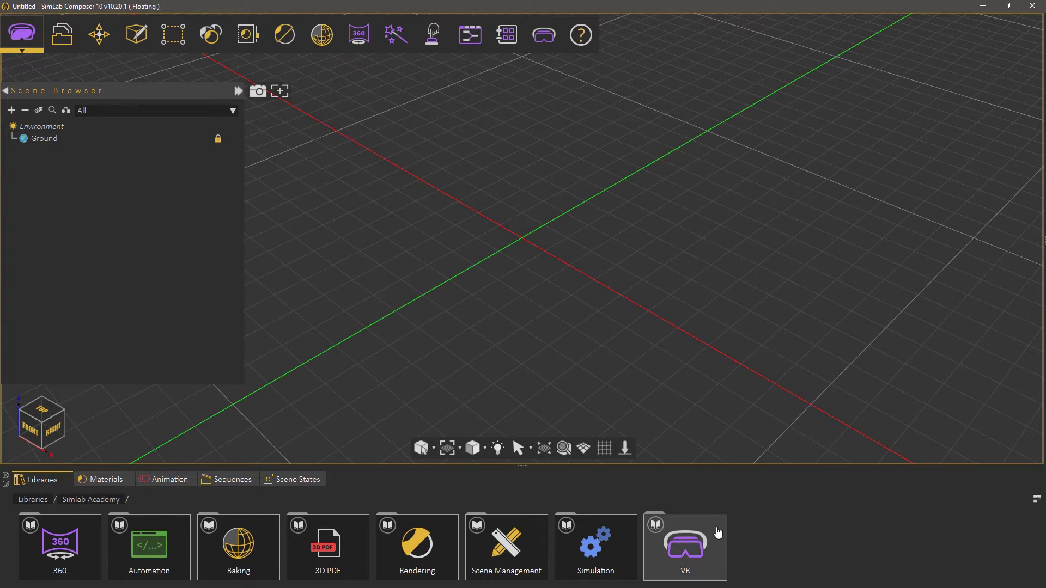
pyautogui.click(717, 533)
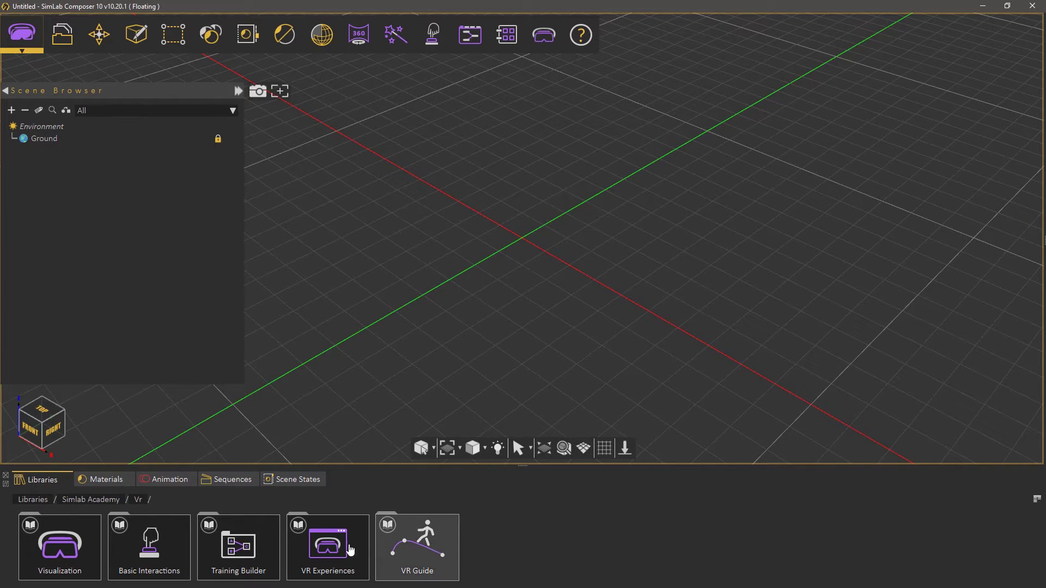
pyautogui.click(249, 539)
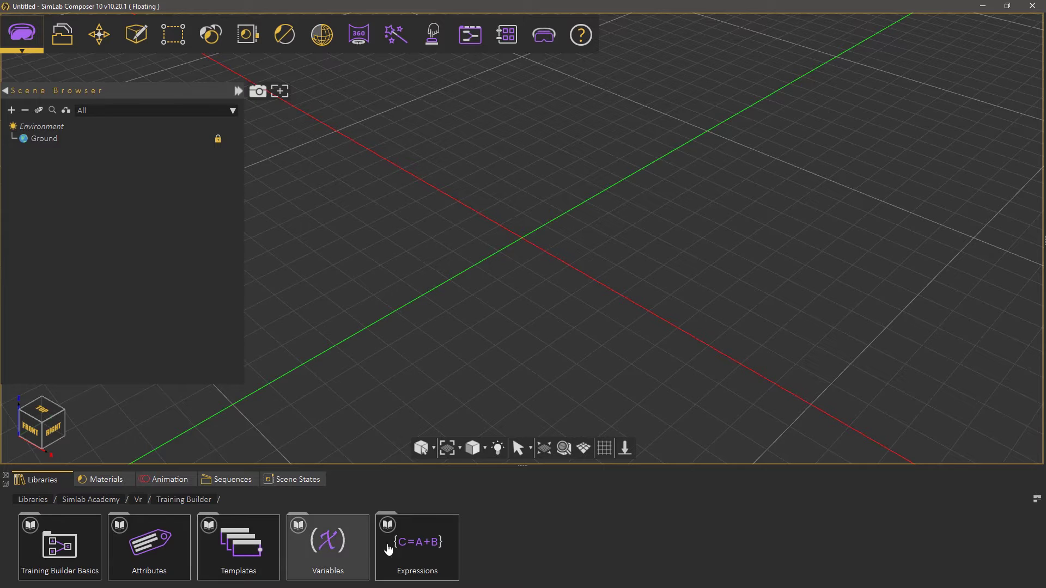
pyautogui.click(440, 539)
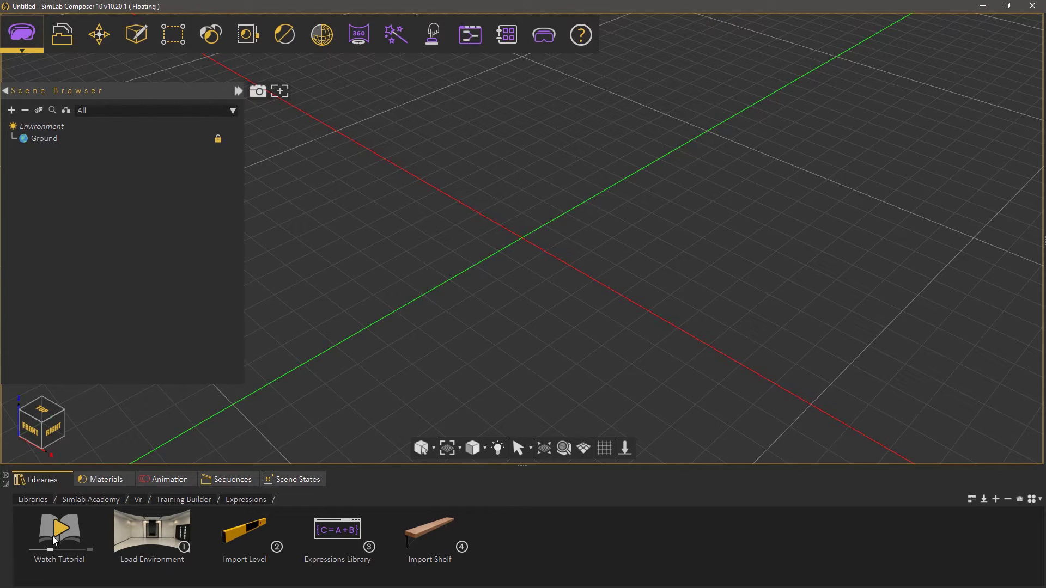
pyautogui.click(156, 539)
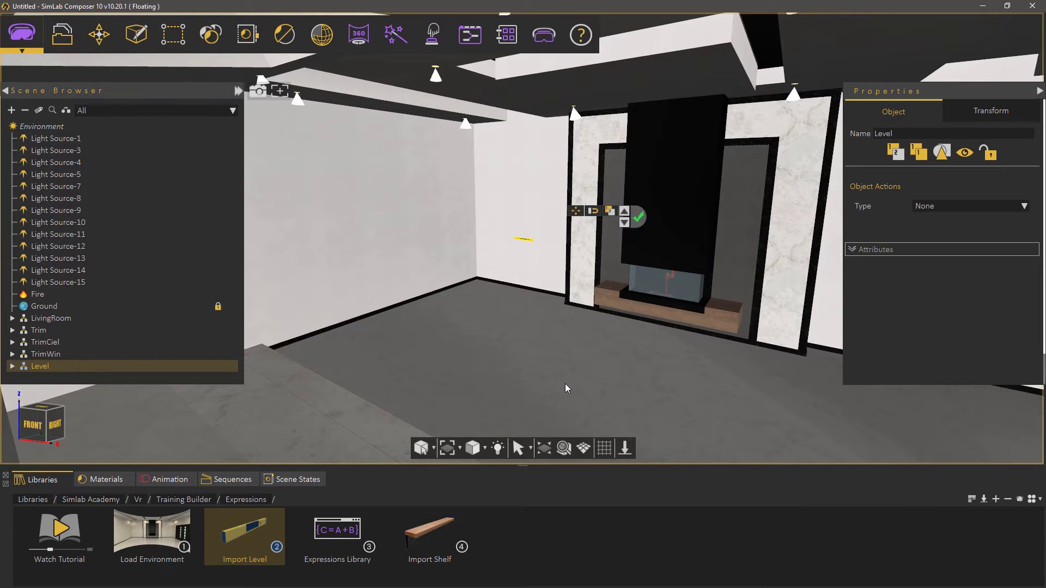
# Place the imported Level on the floor, raise it to height 1.353, and zoom in.
pyautogui.click(542, 397)
pyautogui.moveTo(548, 362); pyautogui.dragTo(547, 258)
pyautogui.scroll(5, 568, 334)
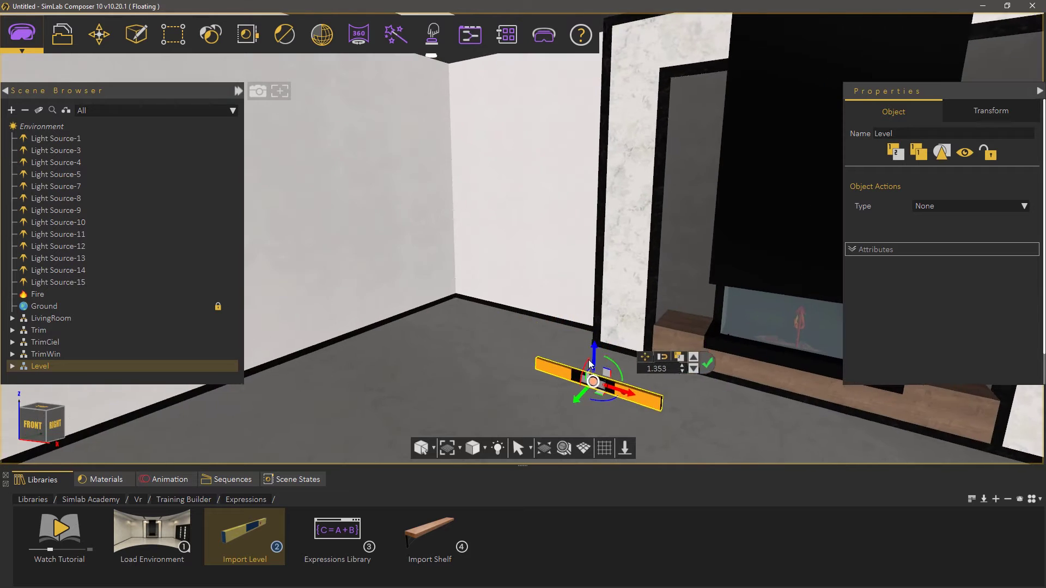
pyautogui.scroll(4, 580, 326)
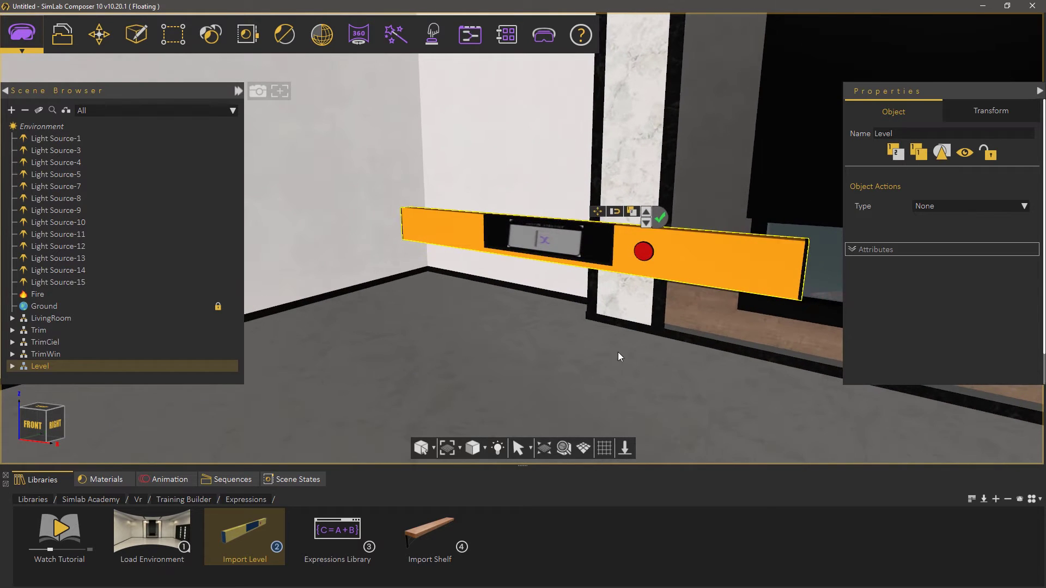
# Check that the LevelANgle display writes variable Display (max length 7, 5 decimals), then open Training Builder.
pyautogui.click(520, 251)
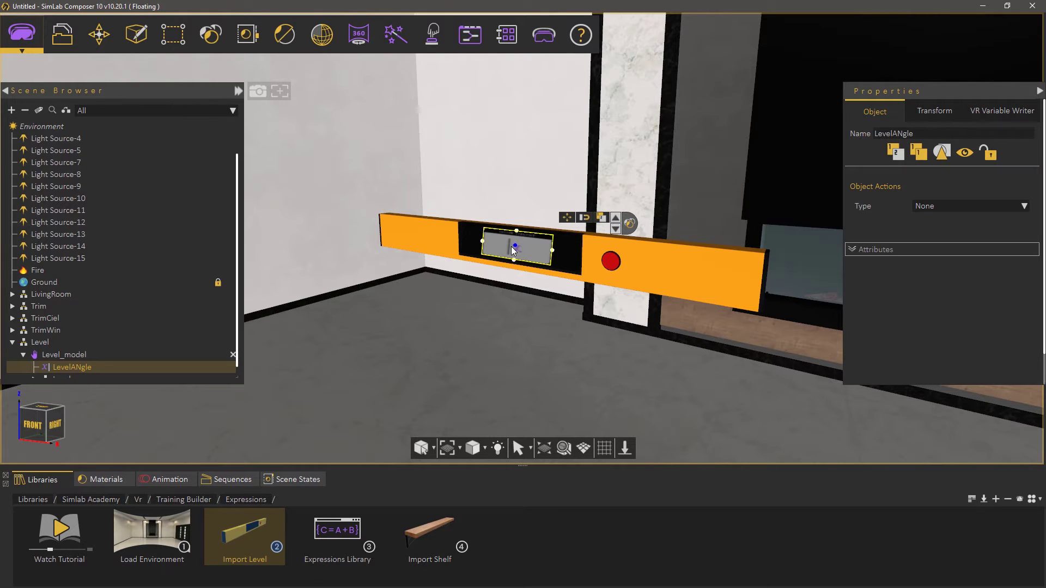
pyautogui.click(998, 109)
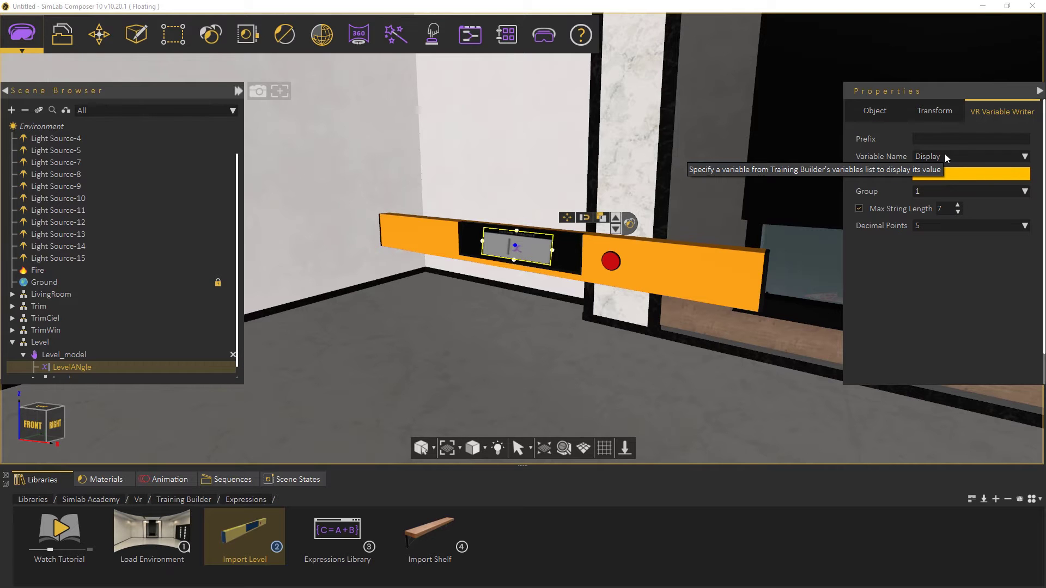
pyautogui.moveTo(637, 336); pyautogui.dragTo(593, 304)
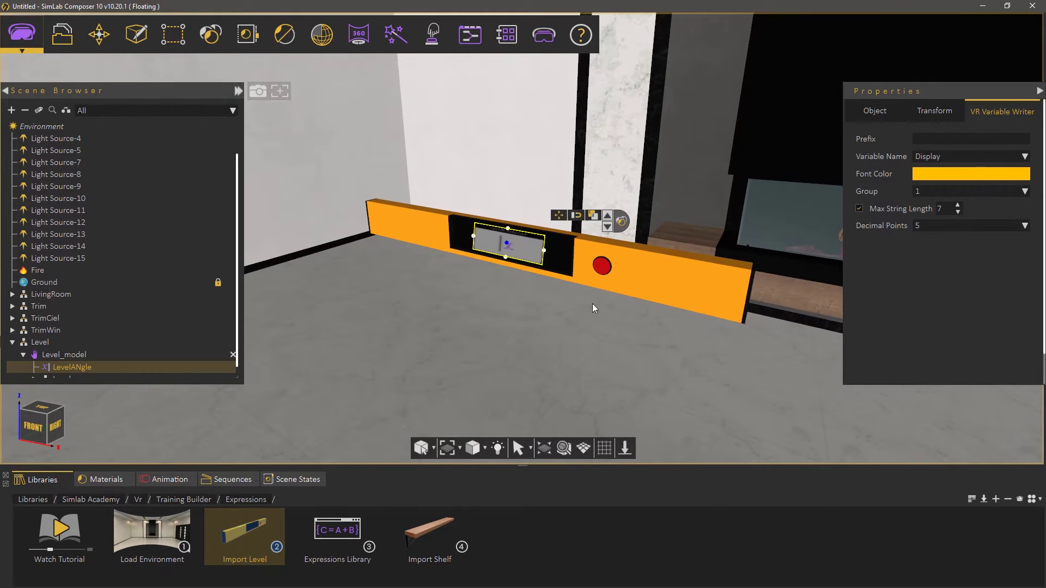
pyautogui.click(475, 41)
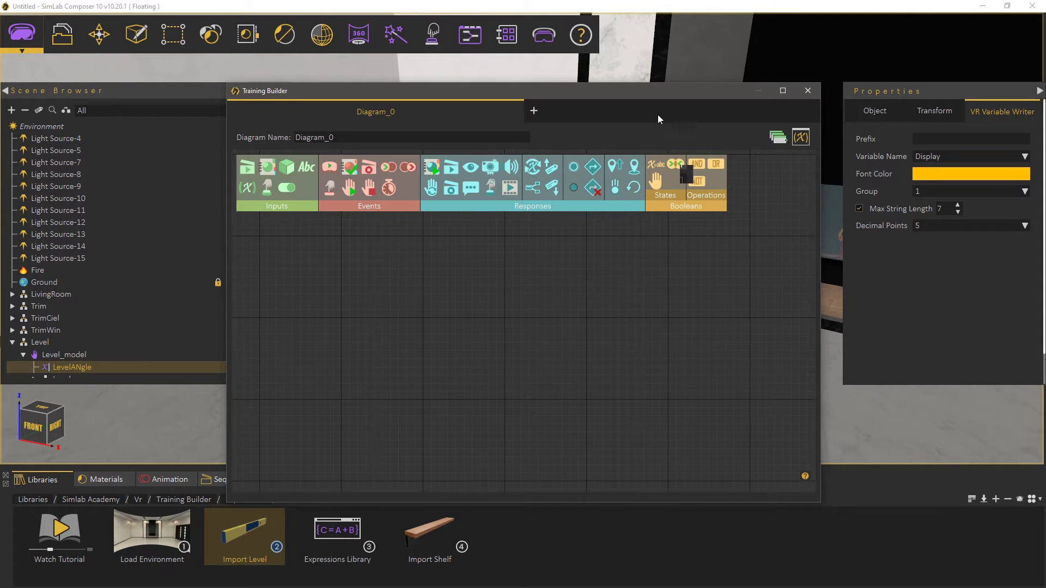
# Add a Number variable named ZRight to the diagram's variables.
pyautogui.click(800, 138)
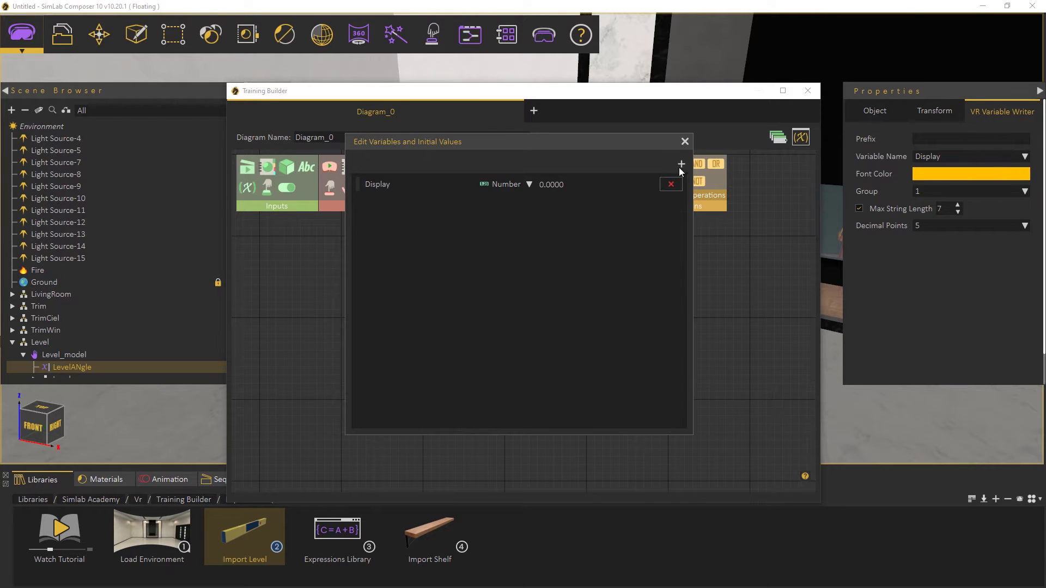
pyautogui.click(681, 164)
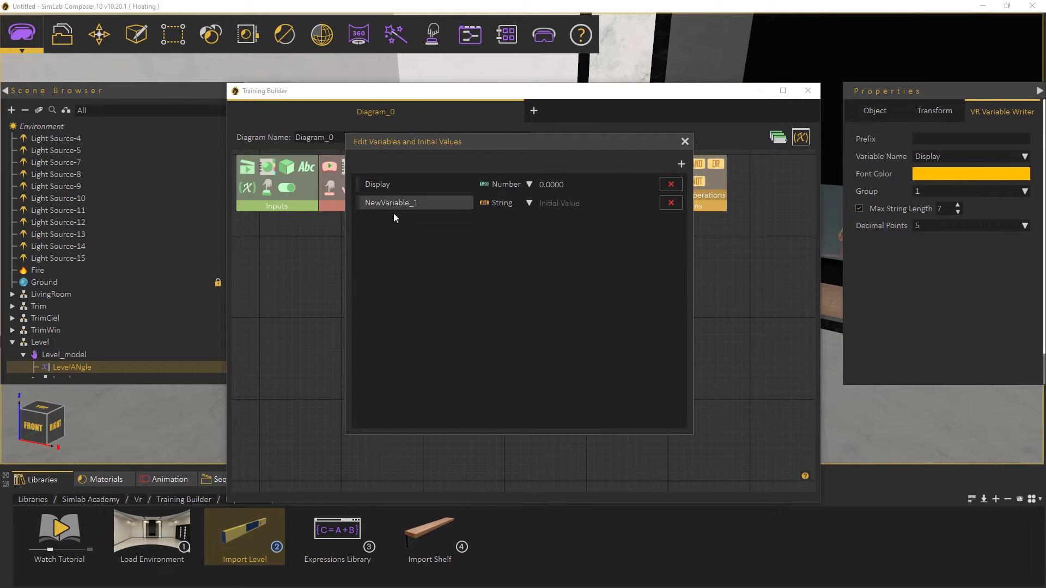
pyautogui.doubleClick(420, 205)
pyautogui.write('ZRight')
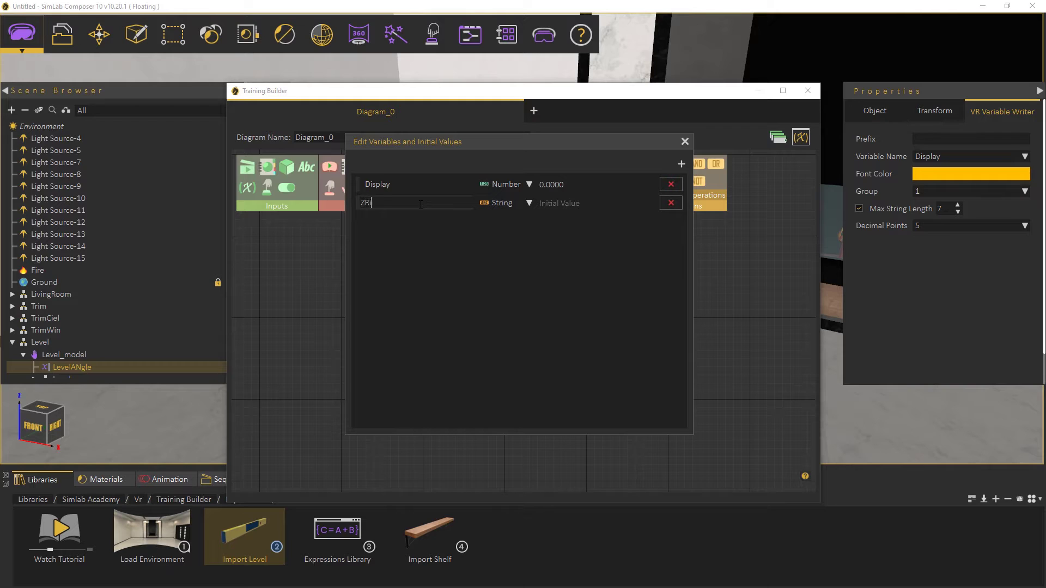
pyautogui.click(489, 202)
pyautogui.click(498, 214)
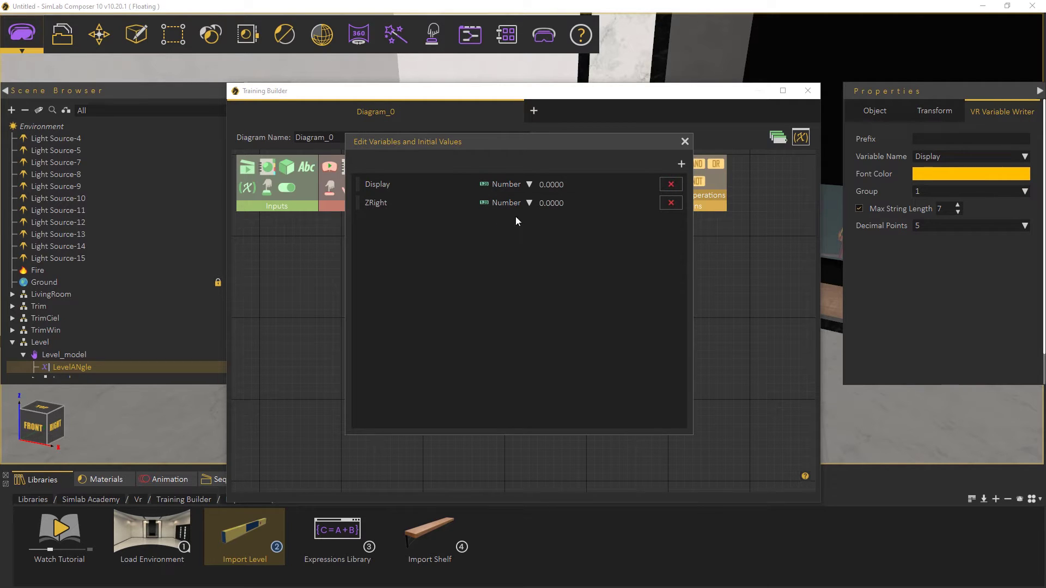
# Add a second Number variable named ZLeft.
pyautogui.click(681, 165)
pyautogui.doubleClick(459, 220)
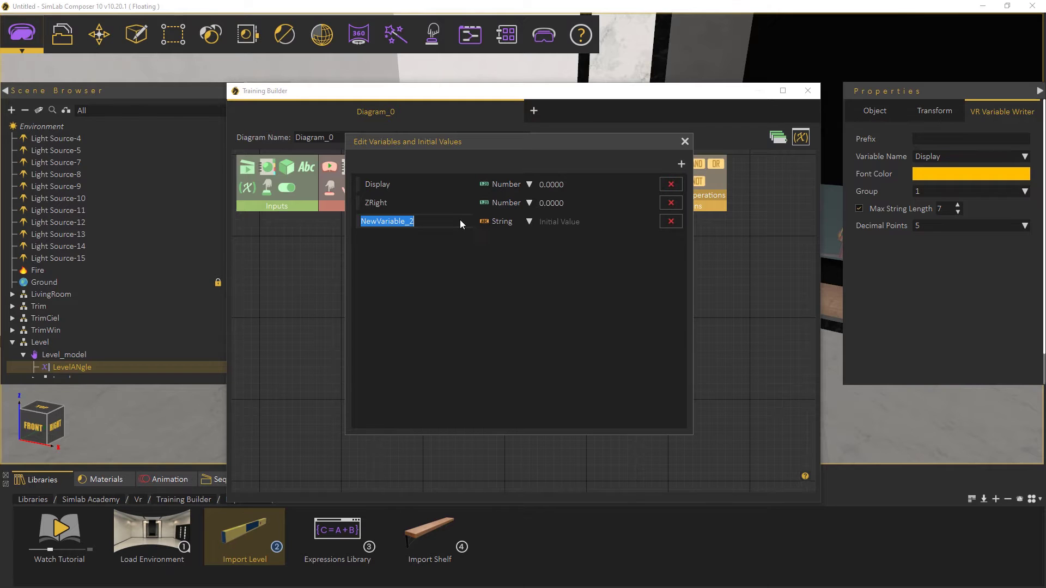
pyautogui.write('ZLeft')
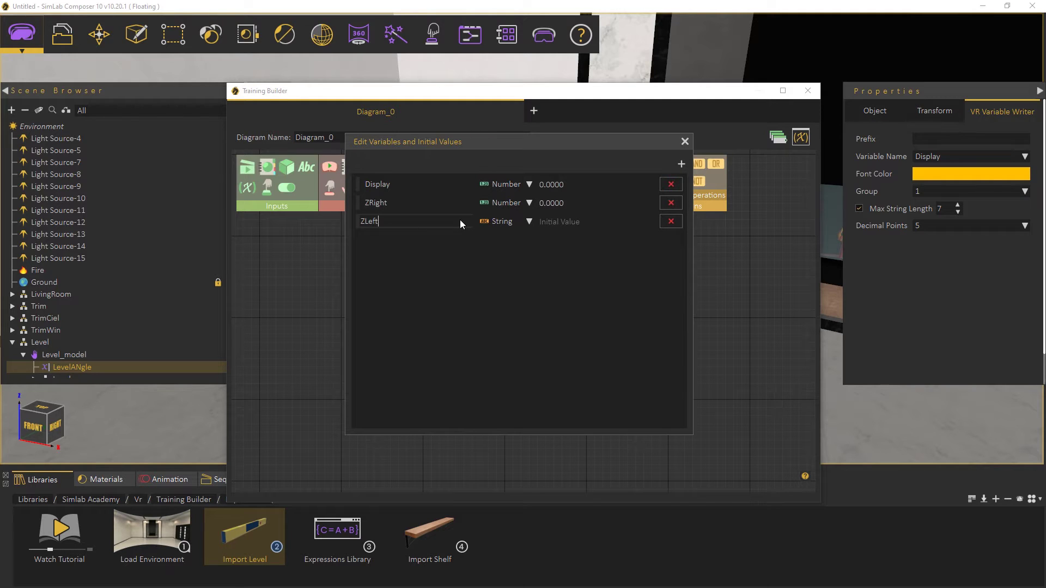
pyautogui.click(514, 221)
pyautogui.click(513, 236)
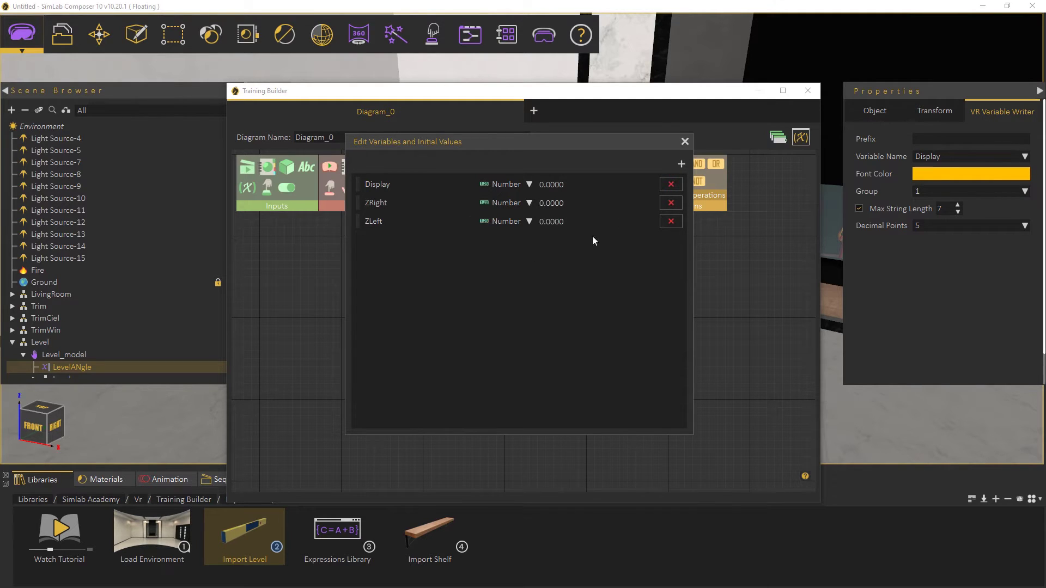
# Add a Number variable named Angle and close the variables list.
pyautogui.click(681, 164)
pyautogui.doubleClick(459, 241)
pyautogui.write('Angle')
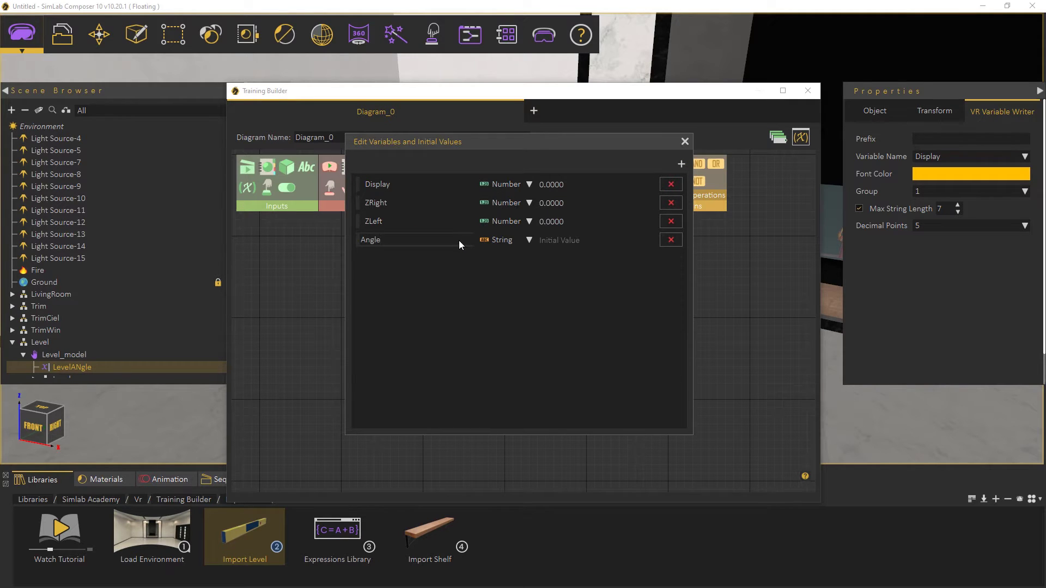
pyautogui.click(486, 240)
pyautogui.click(494, 253)
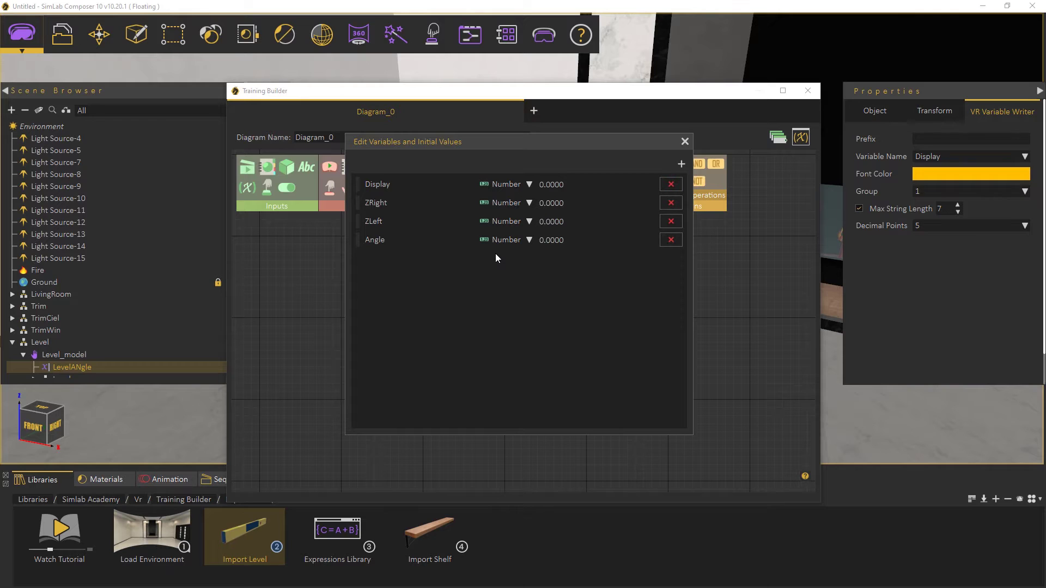
pyautogui.click(685, 142)
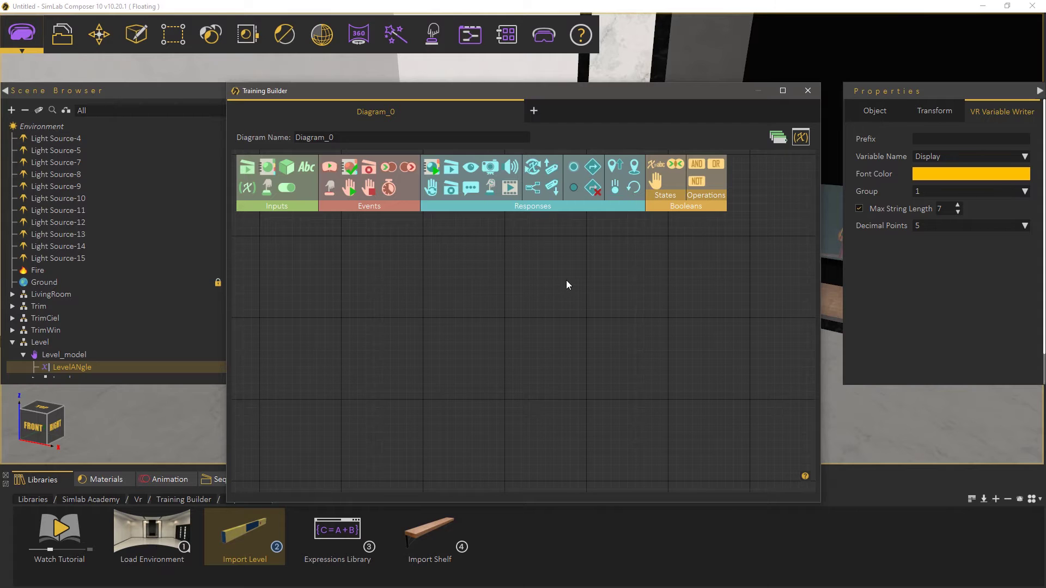
# Add a Node Grab Started event and assign Level_model as its scene node.
pyautogui.moveTo(348, 185); pyautogui.dragTo(397, 282)
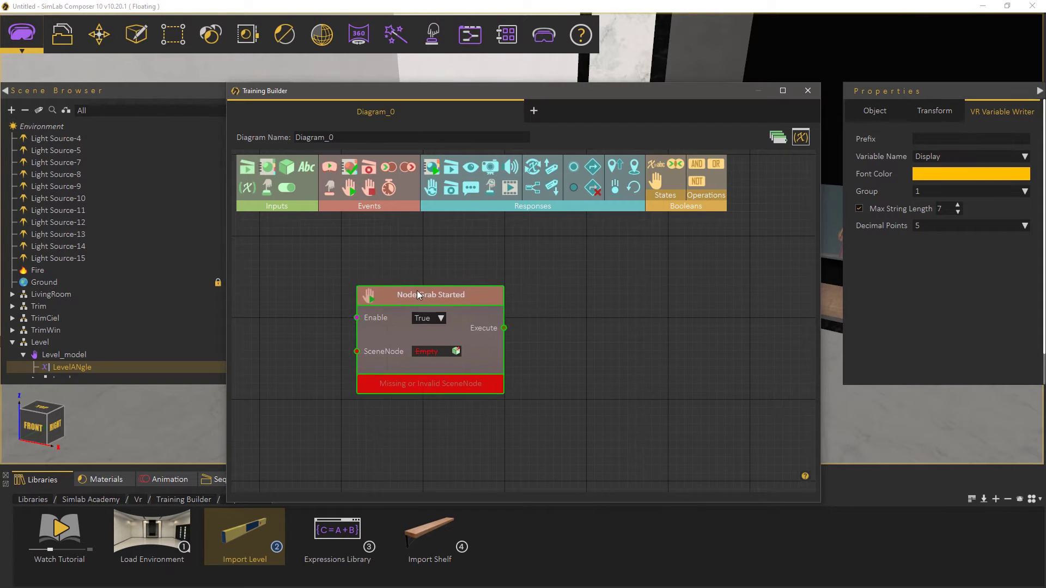
pyautogui.moveTo(457, 89); pyautogui.dragTo(607, 326)
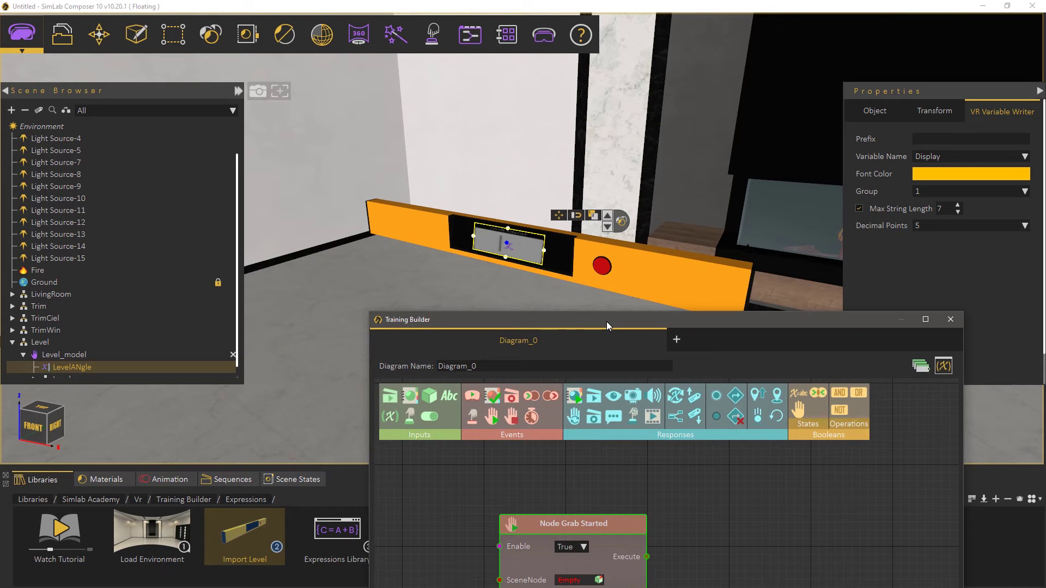
pyautogui.click(51, 354)
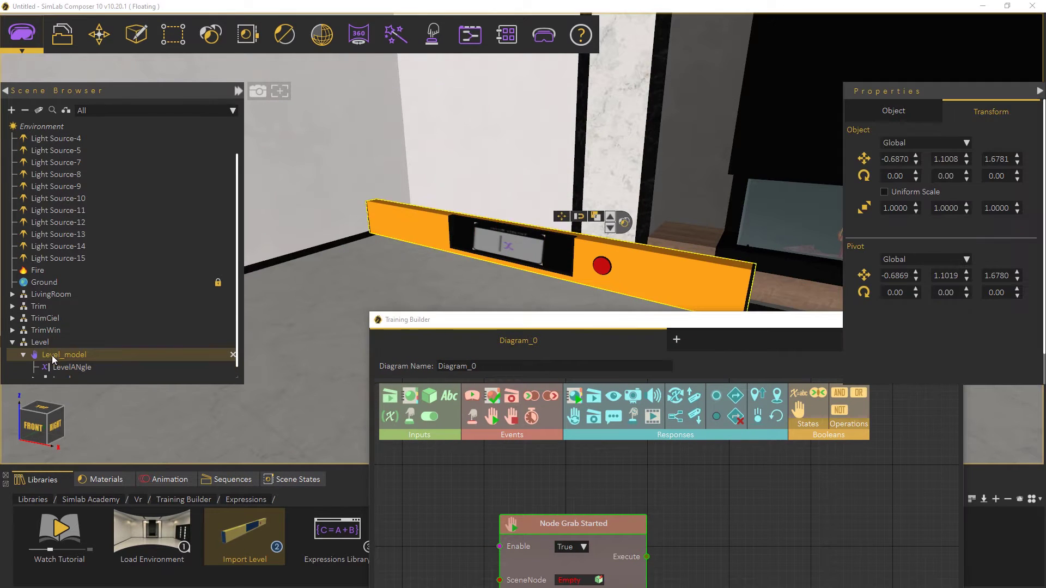
pyautogui.moveTo(547, 325); pyautogui.dragTo(466, 170)
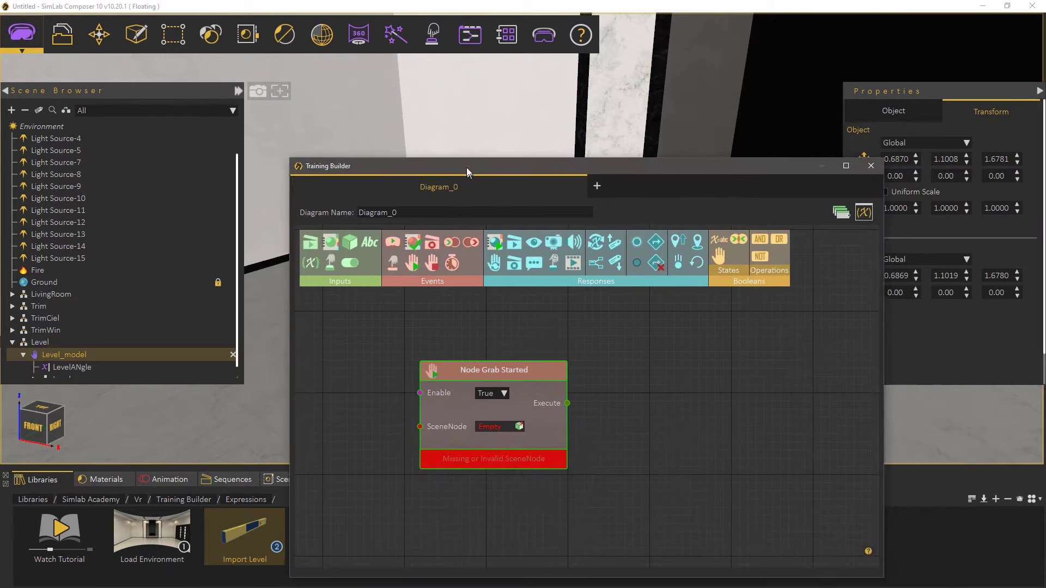
pyautogui.click(517, 427)
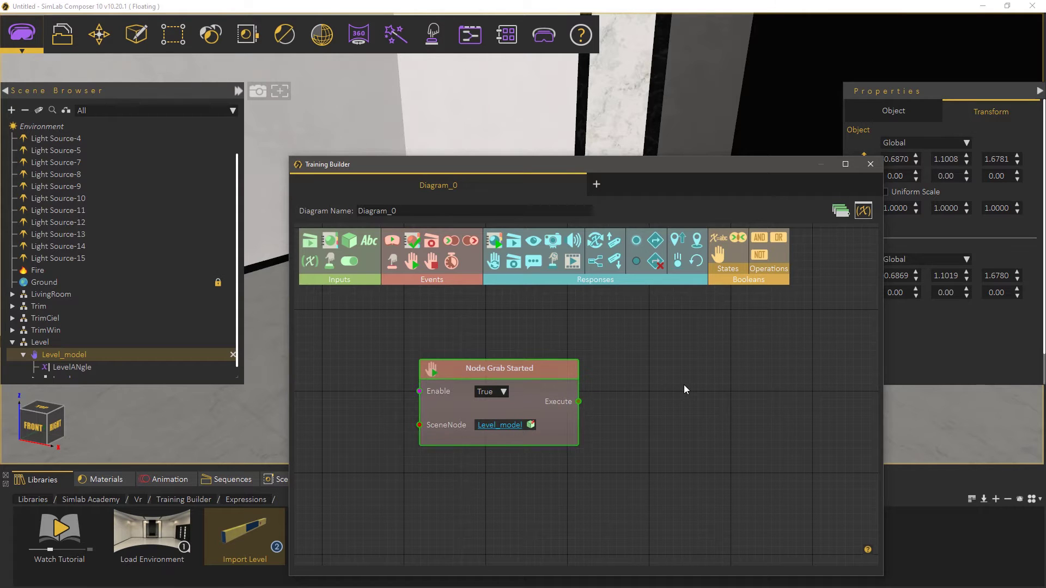
# Select the level's Right end and add a Get Position node to the diagram.
pyautogui.moveTo(638, 165); pyautogui.dragTo(648, 374)
pyautogui.moveTo(748, 274); pyautogui.dragTo(724, 266, button='middle')
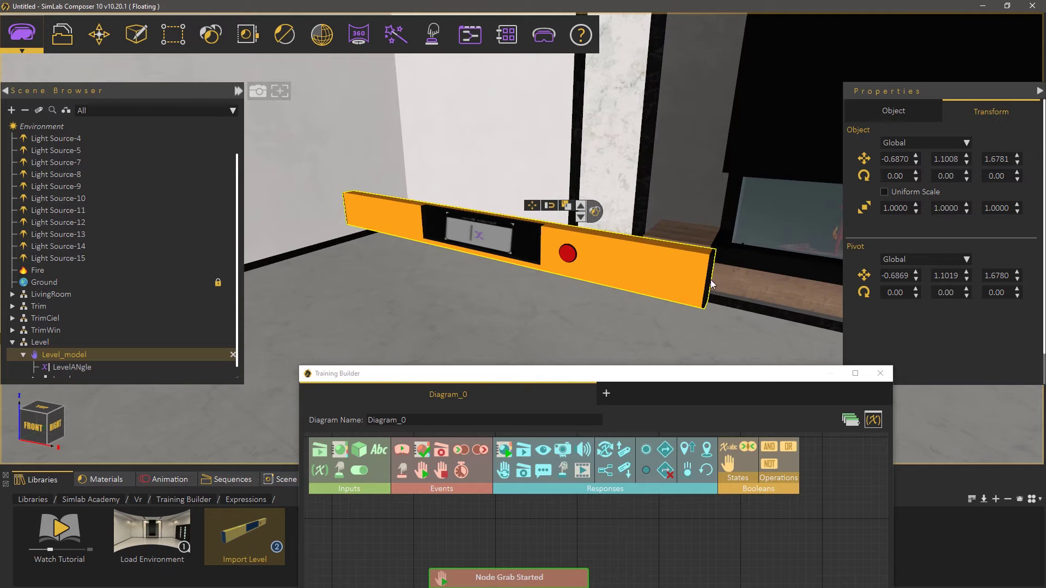
pyautogui.moveTo(647, 304); pyautogui.dragTo(684, 282, button='middle')
pyautogui.click(655, 274)
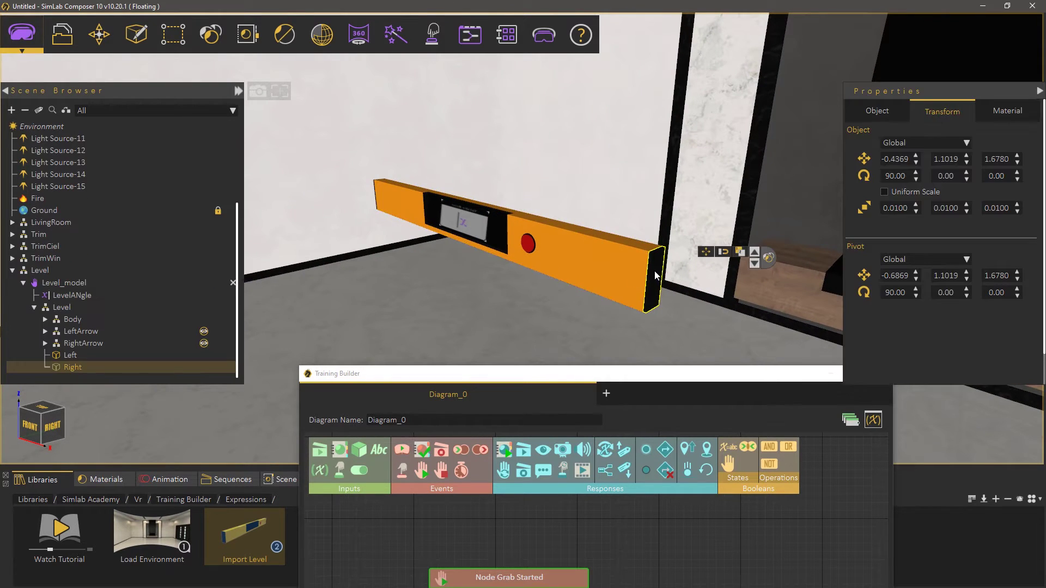
pyautogui.moveTo(489, 384); pyautogui.dragTo(429, 96)
pyautogui.moveTo(628, 164); pyautogui.dragTo(636, 255)
pyautogui.moveTo(592, 265); pyautogui.dragTo(491, 232, button='middle')
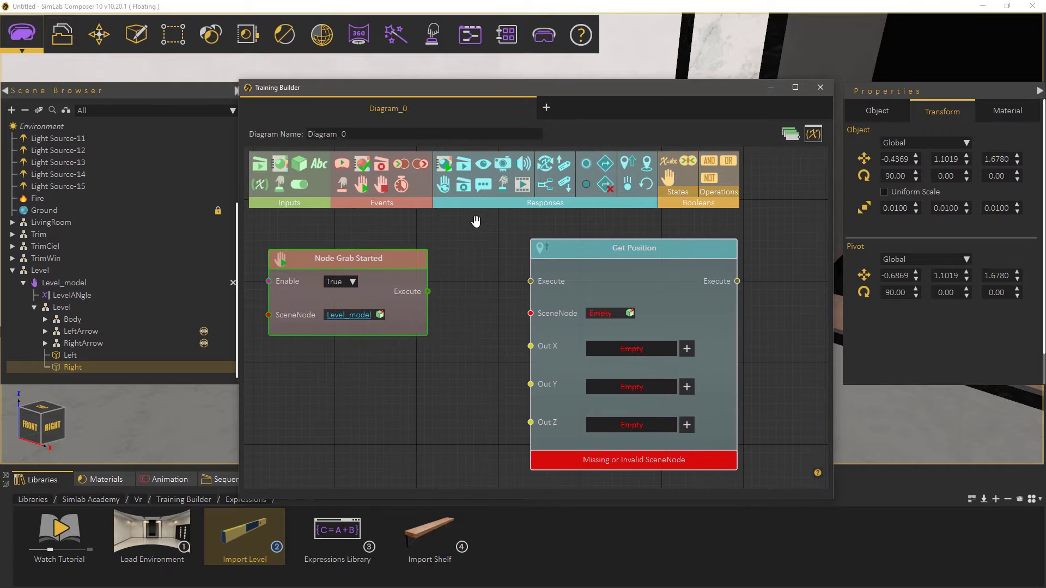
# Make Get Position read Right's Z into ZRight, triggered by the grab event.
pyautogui.click(629, 314)
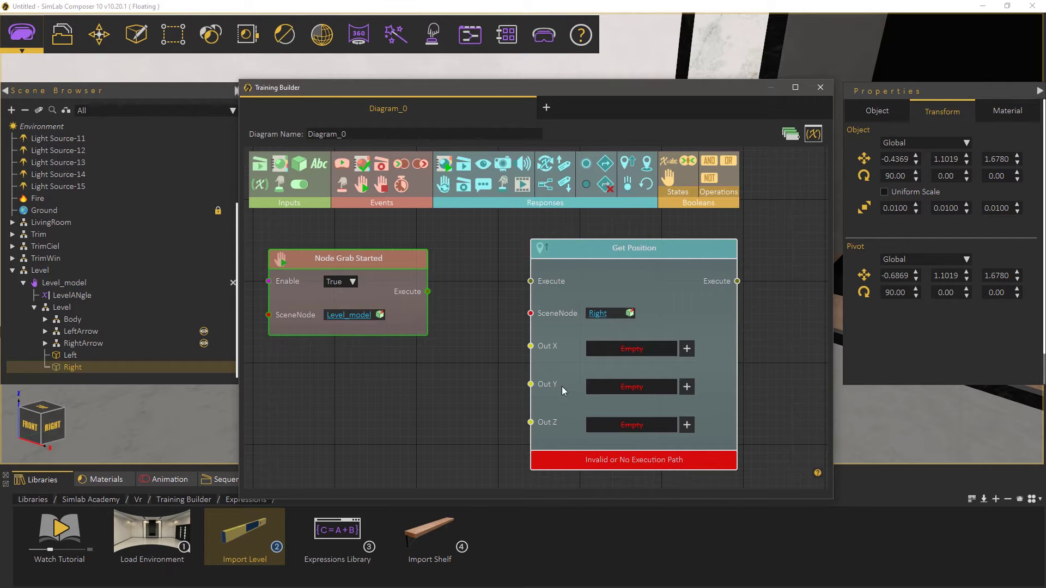
pyautogui.click(627, 430)
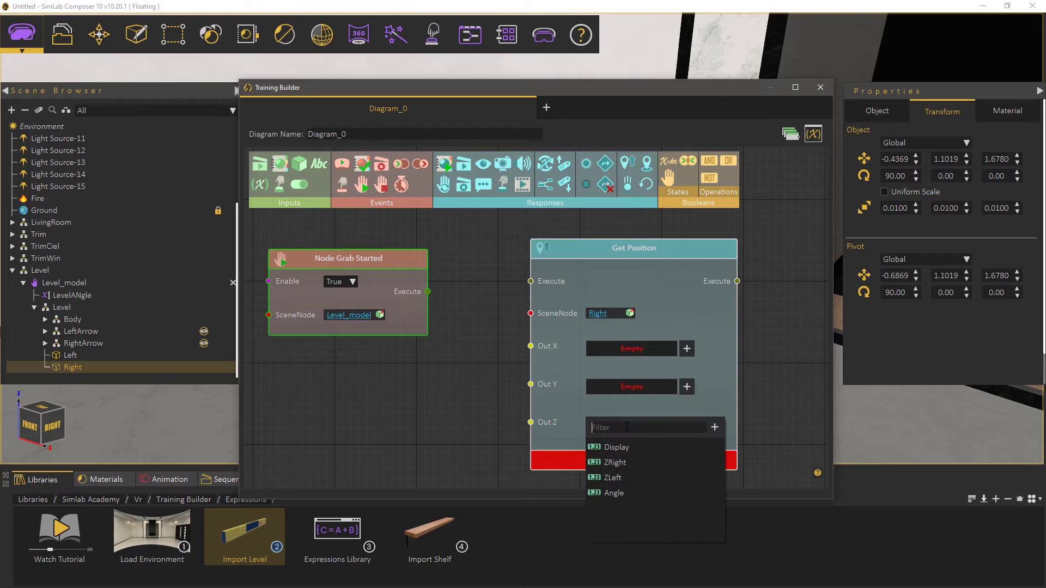
pyautogui.click(620, 463)
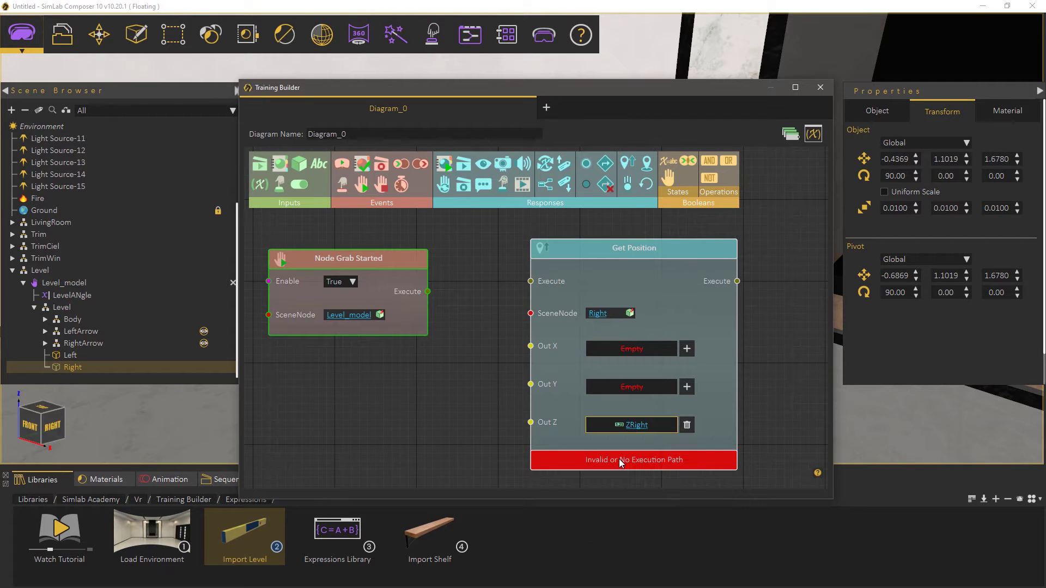
pyautogui.moveTo(428, 291); pyautogui.dragTo(531, 282)
pyautogui.moveTo(509, 322); pyautogui.dragTo(314, 320, button='middle')
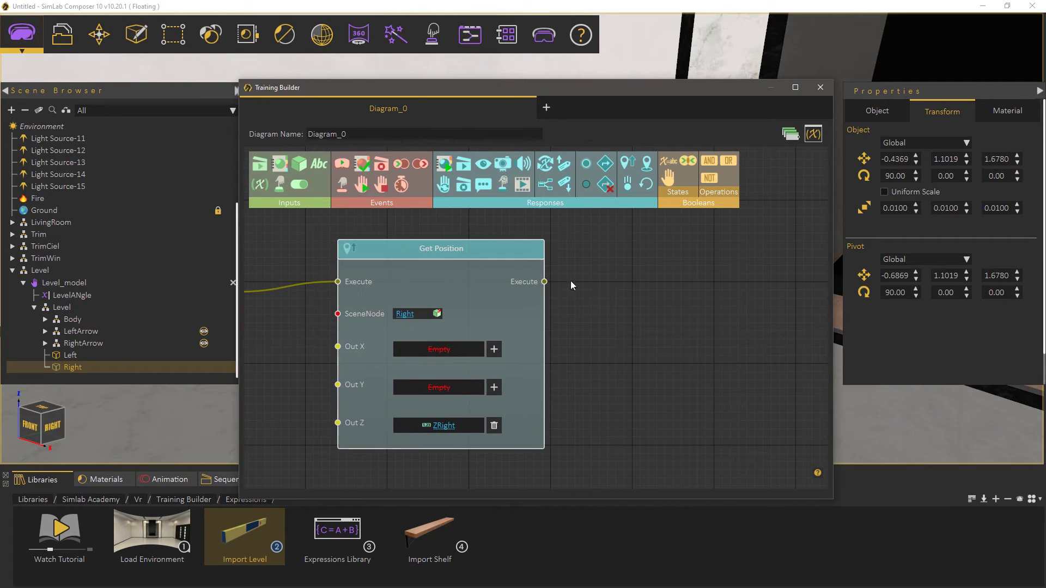
# Chain a second Get Position reading the Left object's Z into ZLeft.
pyautogui.moveTo(655, 263); pyautogui.dragTo(653, 263)
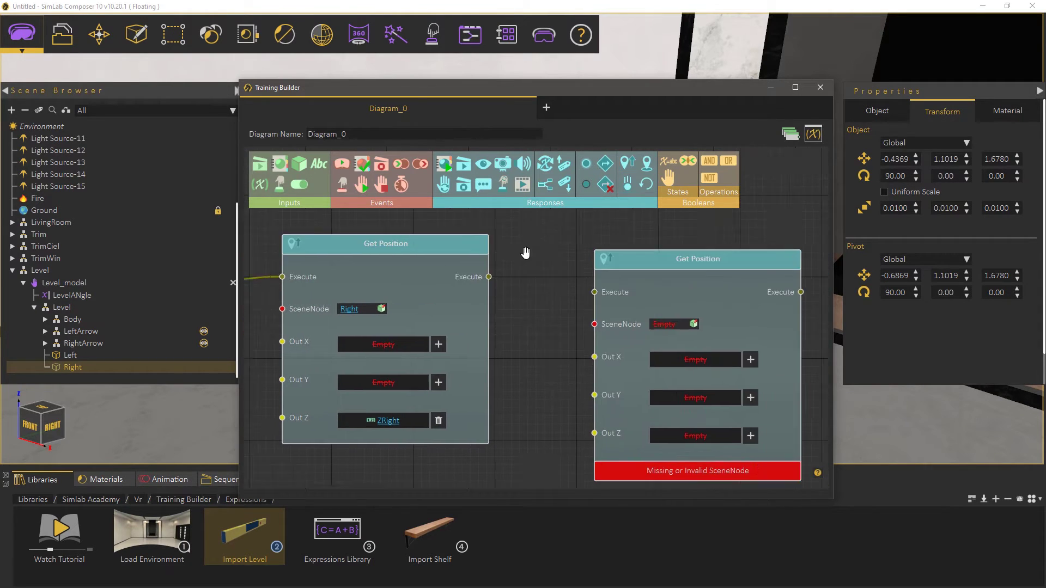
pyautogui.click(78, 356)
pyautogui.moveTo(364, 91); pyautogui.dragTo(398, 244)
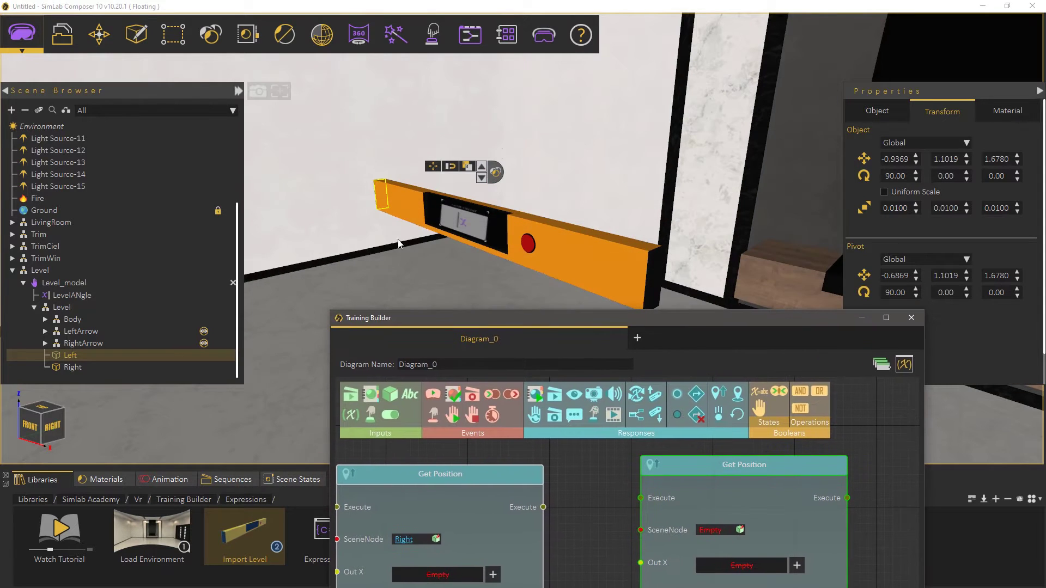
pyautogui.moveTo(493, 318); pyautogui.dragTo(416, 109)
pyautogui.click(662, 323)
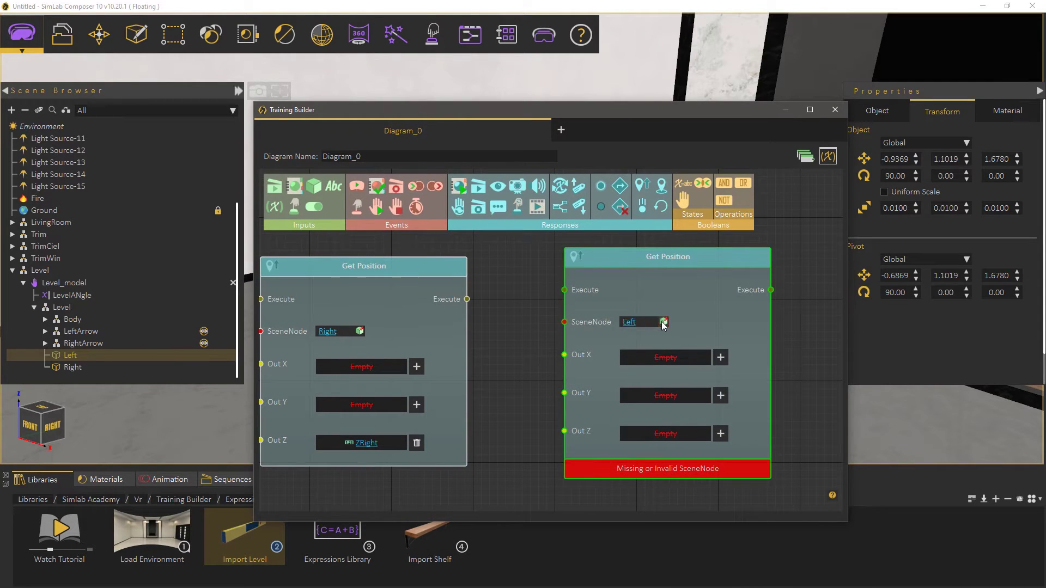
pyautogui.click(686, 435)
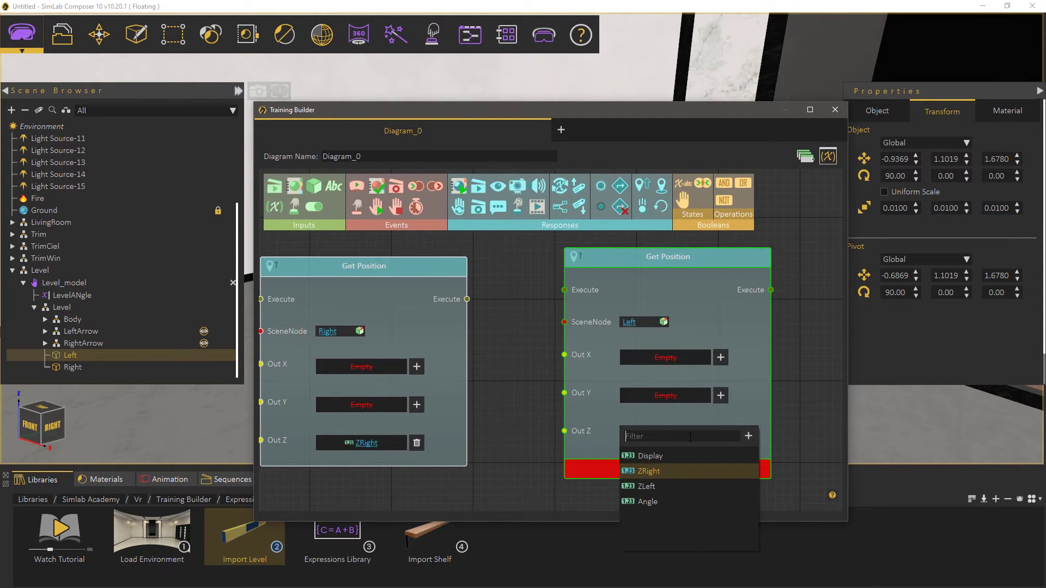
pyautogui.click(670, 484)
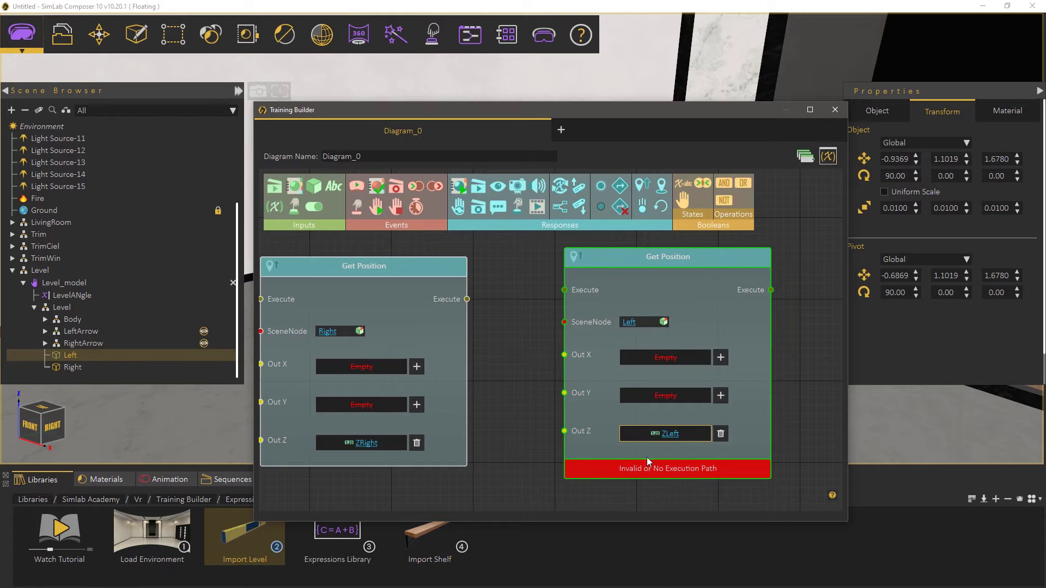
pyautogui.moveTo(467, 300); pyautogui.dragTo(564, 291)
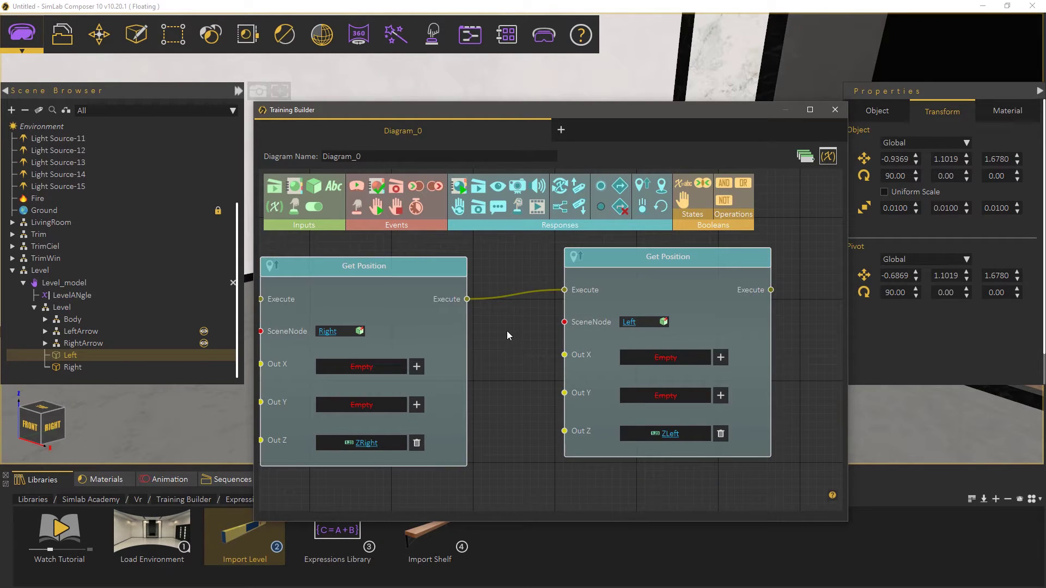
# Add a Change Variable Value node to the diagram.
pyautogui.moveTo(508, 332); pyautogui.dragTo(520, 328)
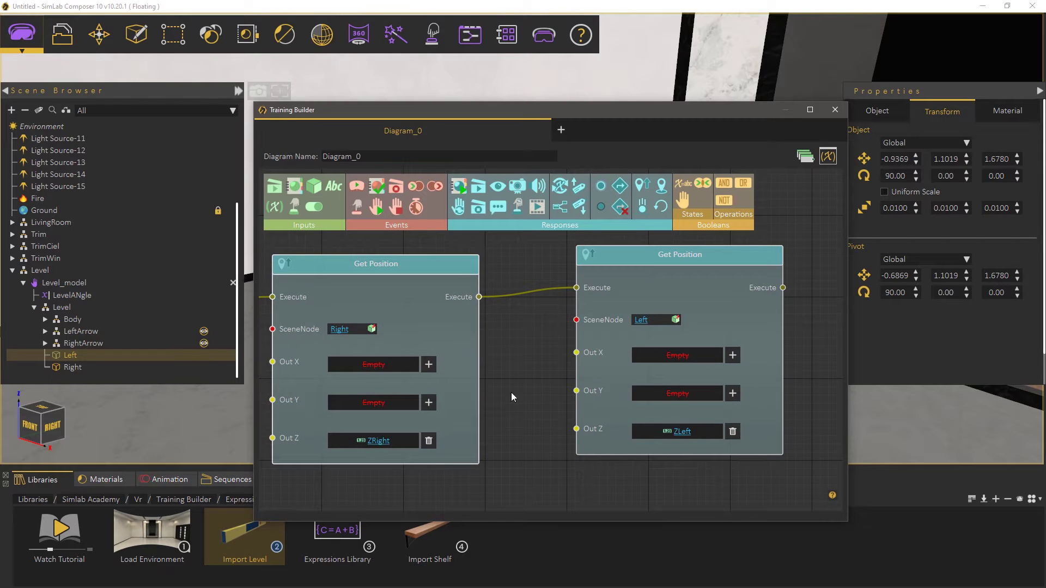
pyautogui.moveTo(580, 125); pyautogui.dragTo(581, 378)
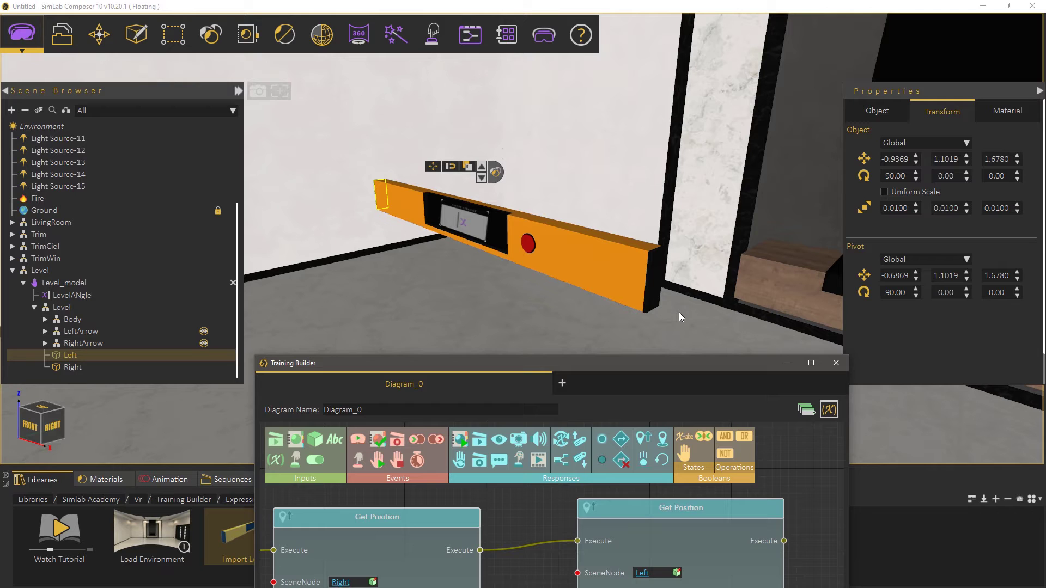
pyautogui.moveTo(644, 364); pyautogui.dragTo(656, 224)
pyautogui.moveTo(656, 224); pyautogui.dragTo(351, 227, button='middle')
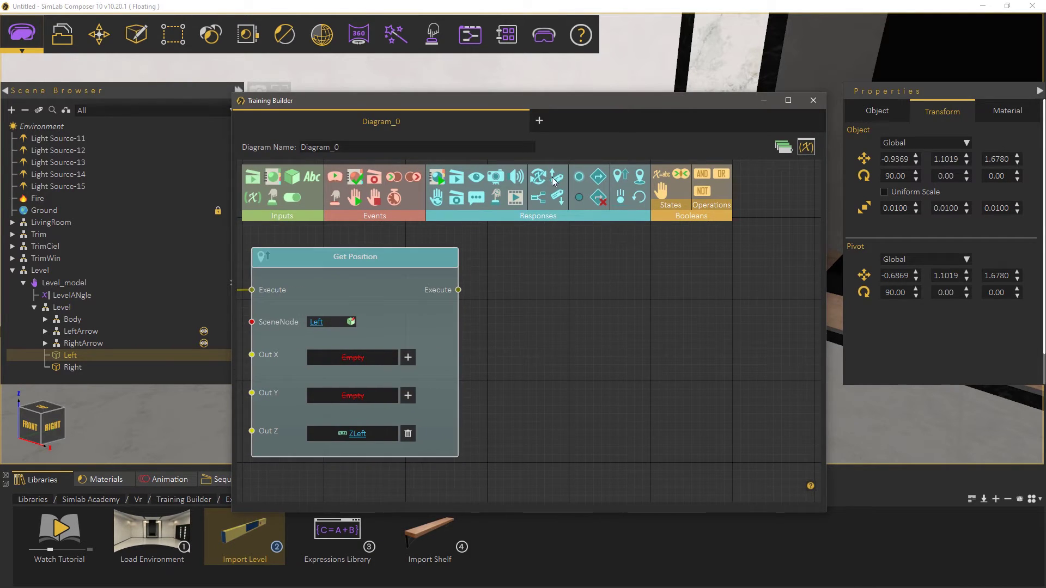
pyautogui.moveTo(548, 189); pyautogui.dragTo(616, 293)
# Chain the Change Variable Value node after the Left Get Position, targeting Angle.
pyautogui.moveTo(551, 267); pyautogui.dragTo(517, 266, button='middle')
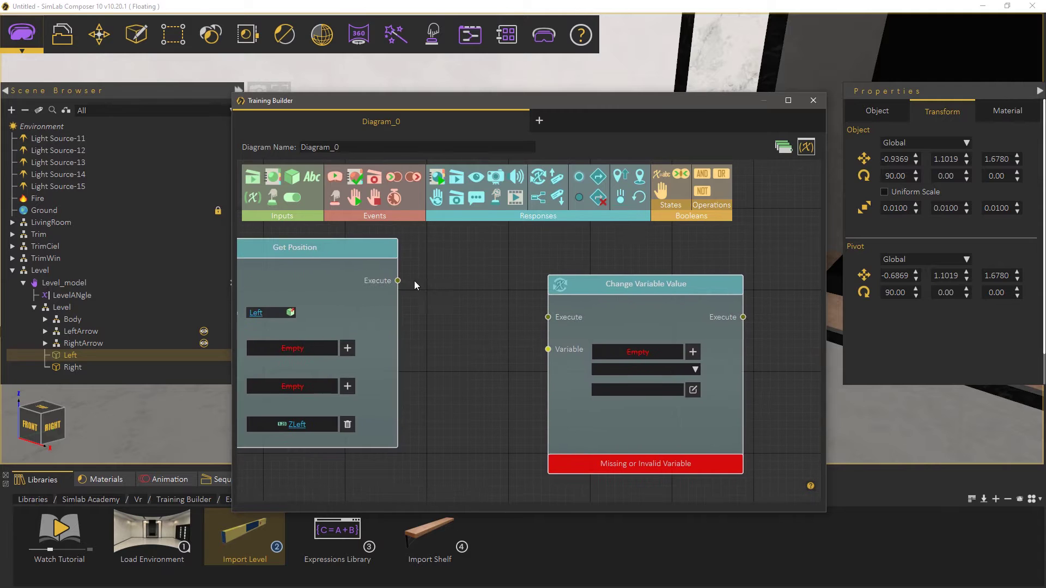
pyautogui.moveTo(430, 298); pyautogui.dragTo(560, 260)
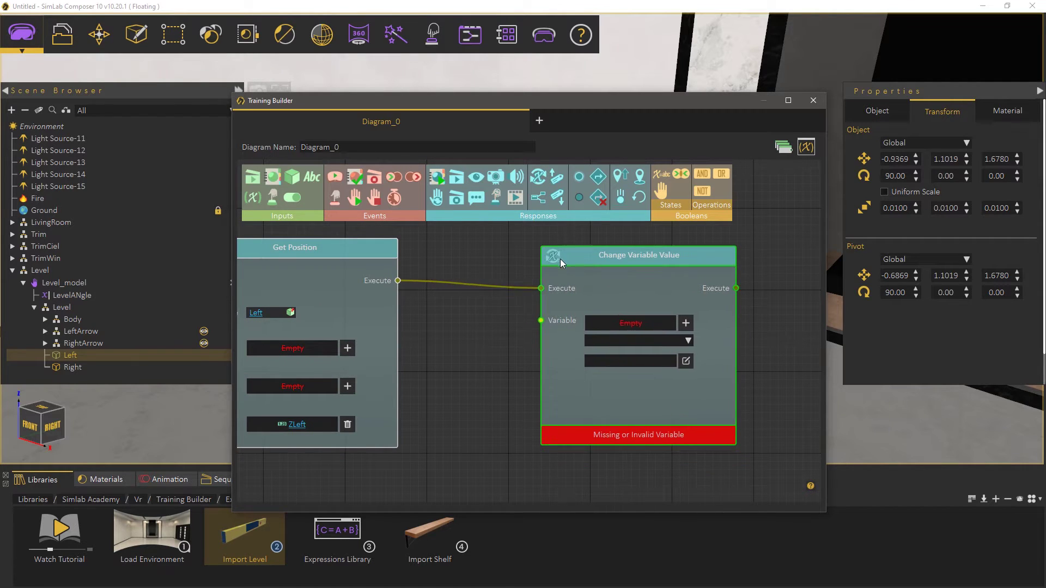
pyautogui.click(636, 323)
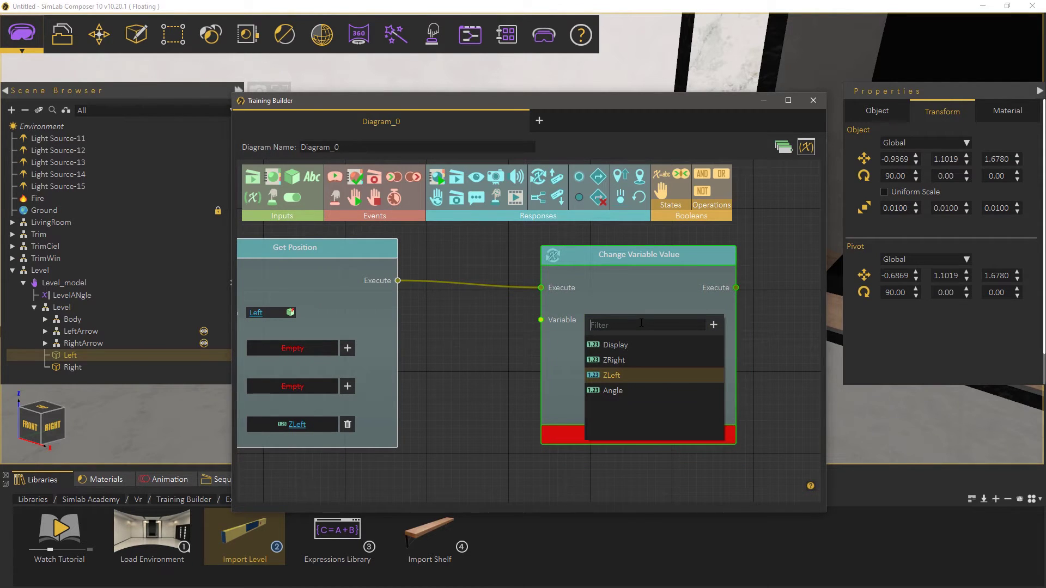
pyautogui.click(616, 390)
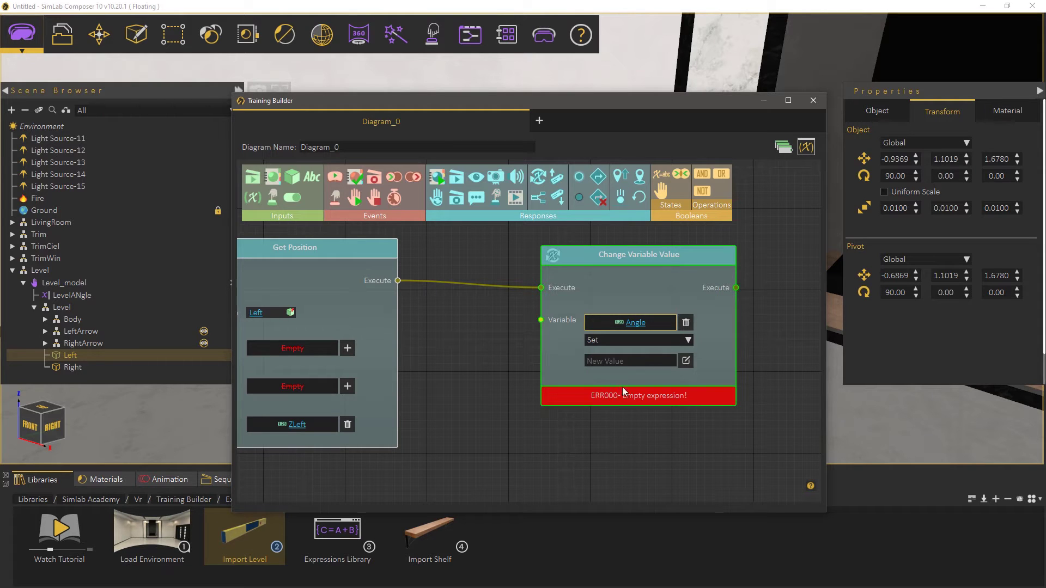
# Open the online Expressions Library reference page.
pyautogui.click(690, 359)
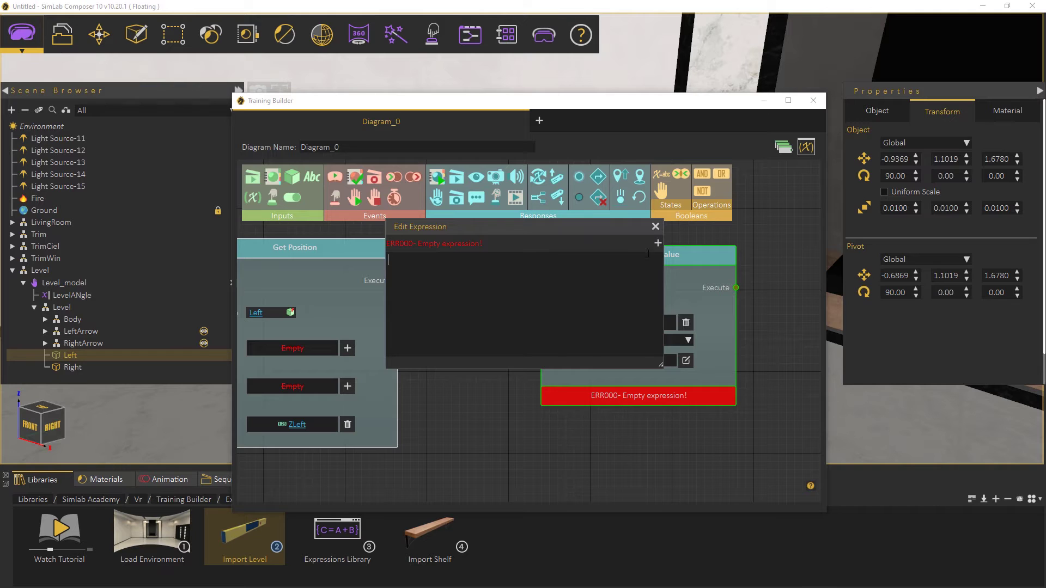
pyautogui.click(655, 227)
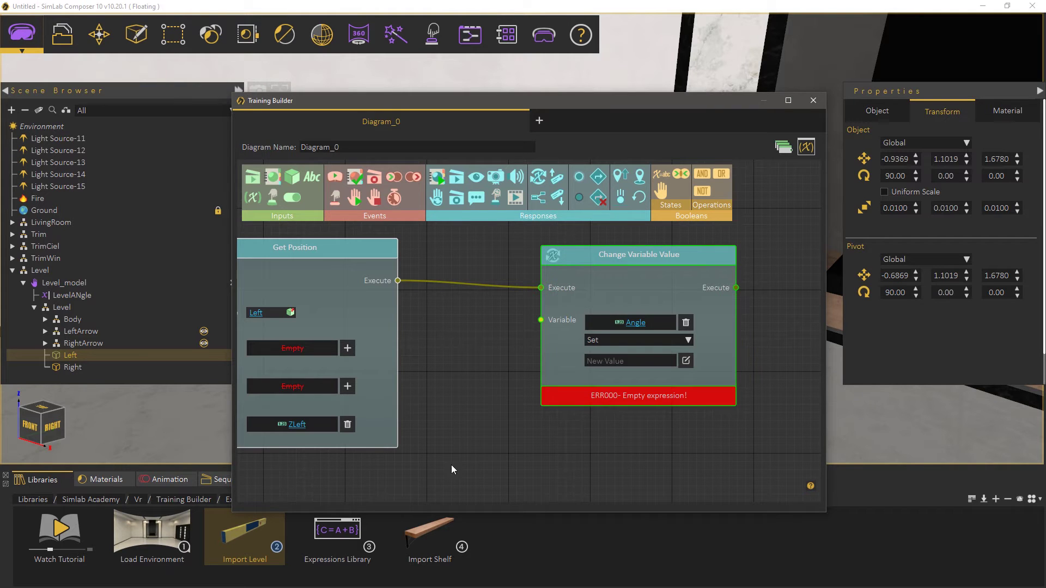
pyautogui.doubleClick(333, 537)
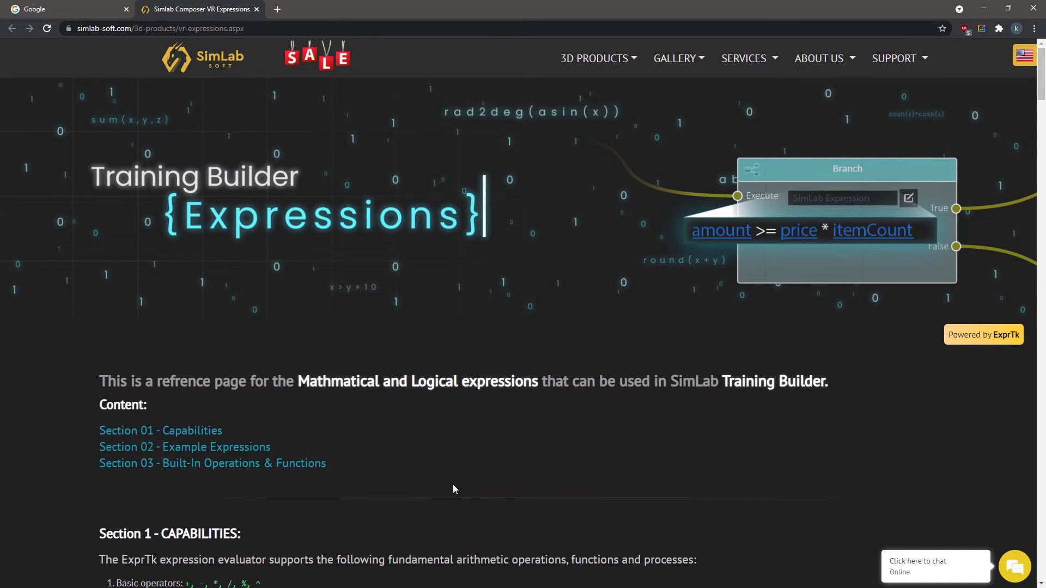
# Find asin (returns radians) and rad2deg in the Trigonometry Functions table, then return to Composer.
pyautogui.scroll(-4, 502, 433)
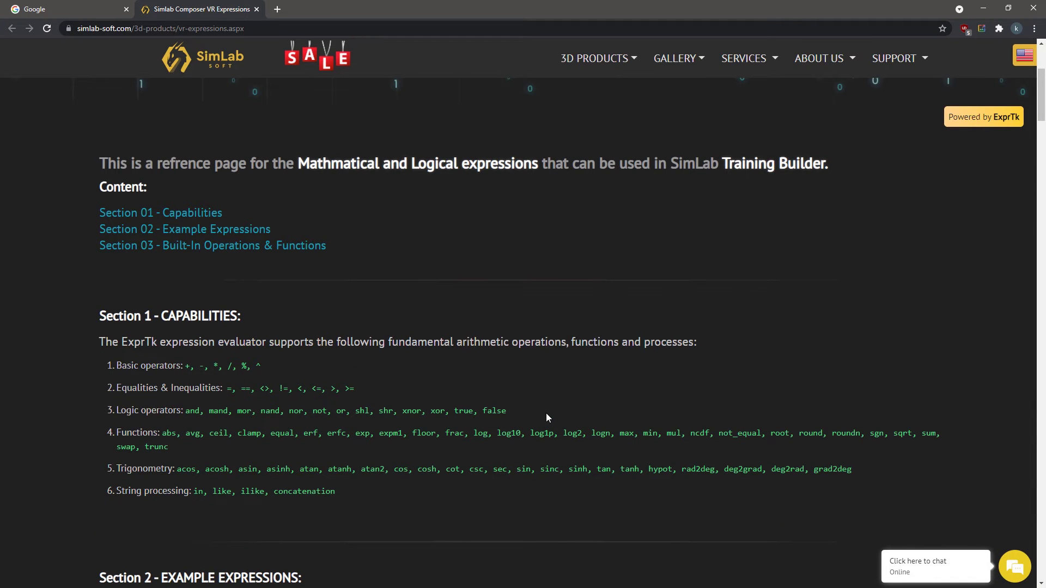
pyautogui.scroll(-8, 547, 417)
pyautogui.scroll(-8, 547, 417)
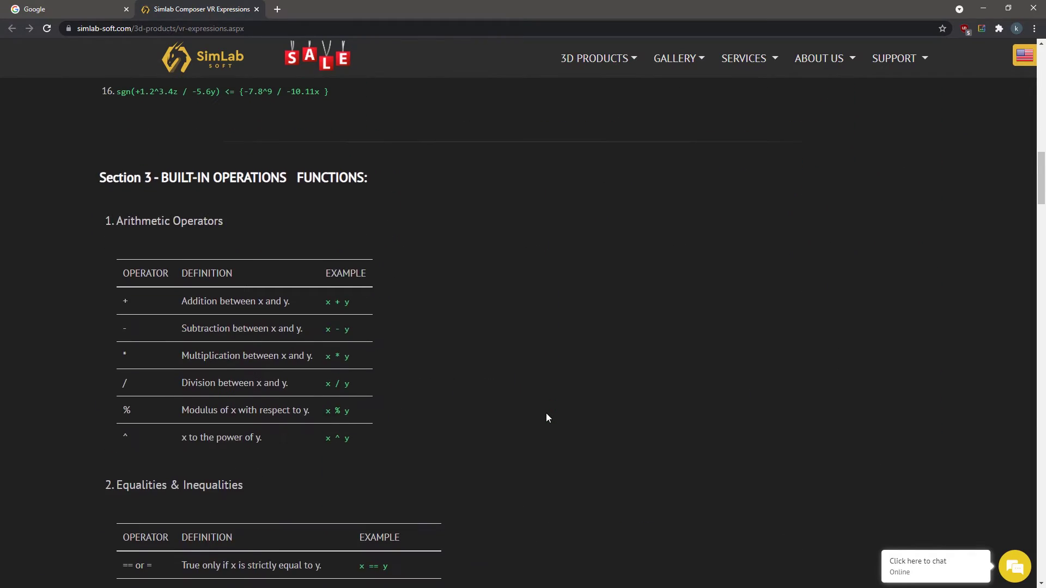
pyautogui.scroll(-11, 547, 417)
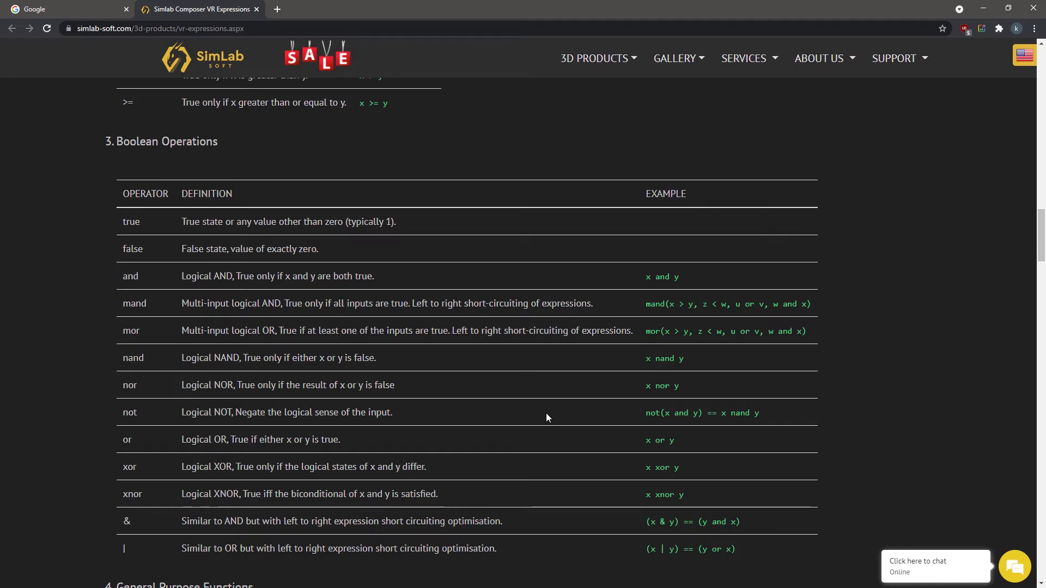
pyautogui.scroll(-6, 547, 413)
pyautogui.scroll(-3, 546, 412)
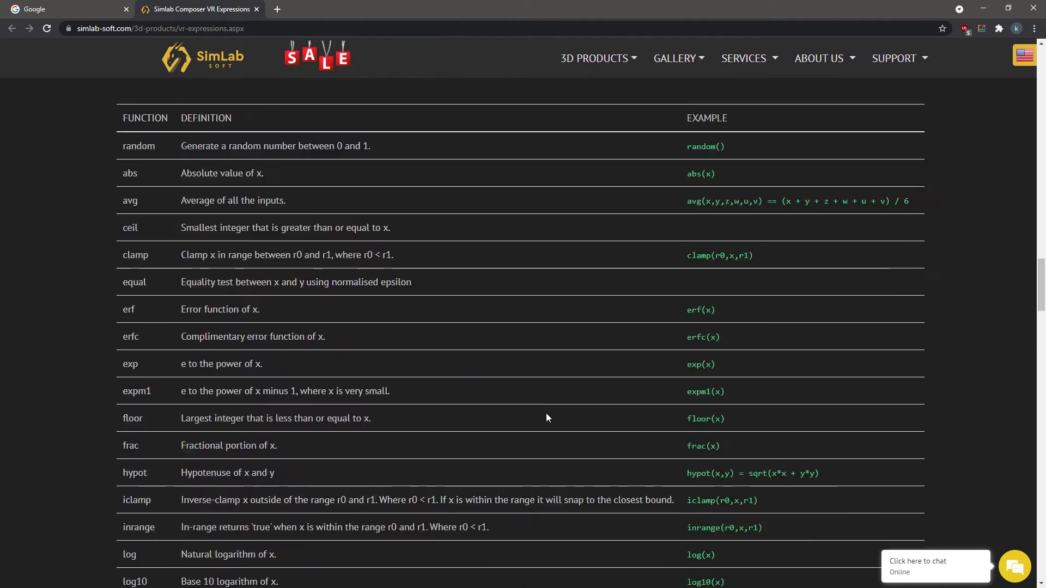
pyautogui.scroll(-9, 546, 413)
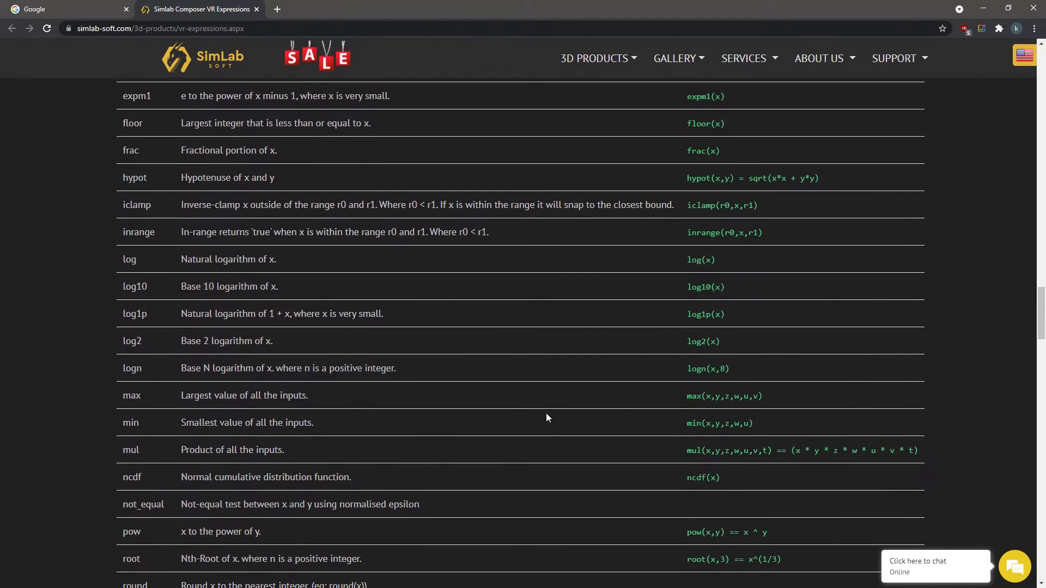
pyautogui.scroll(-7, 546, 413)
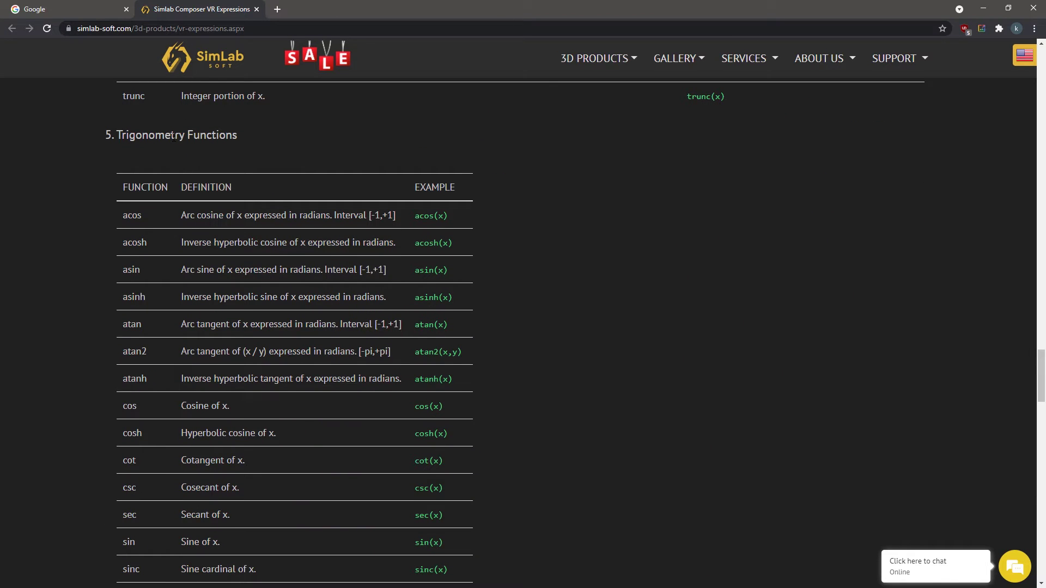
pyautogui.moveTo(142, 267); pyautogui.dragTo(124, 274)
pyautogui.moveTo(290, 269); pyautogui.dragTo(322, 269)
pyautogui.scroll(-4, 320, 269)
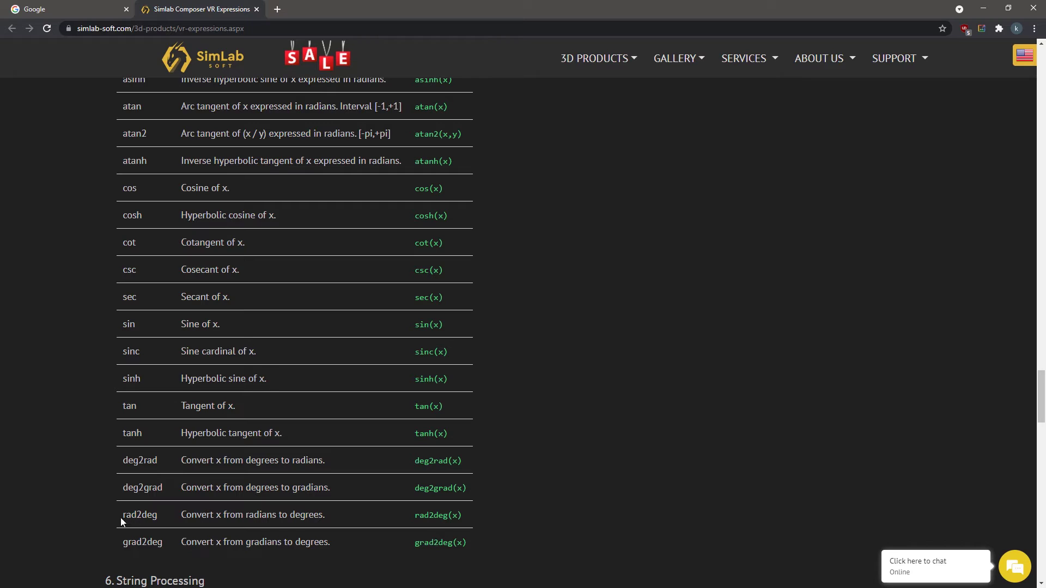
pyautogui.moveTo(126, 517); pyautogui.dragTo(157, 516)
pyautogui.hotkey('alt', 'Tab')
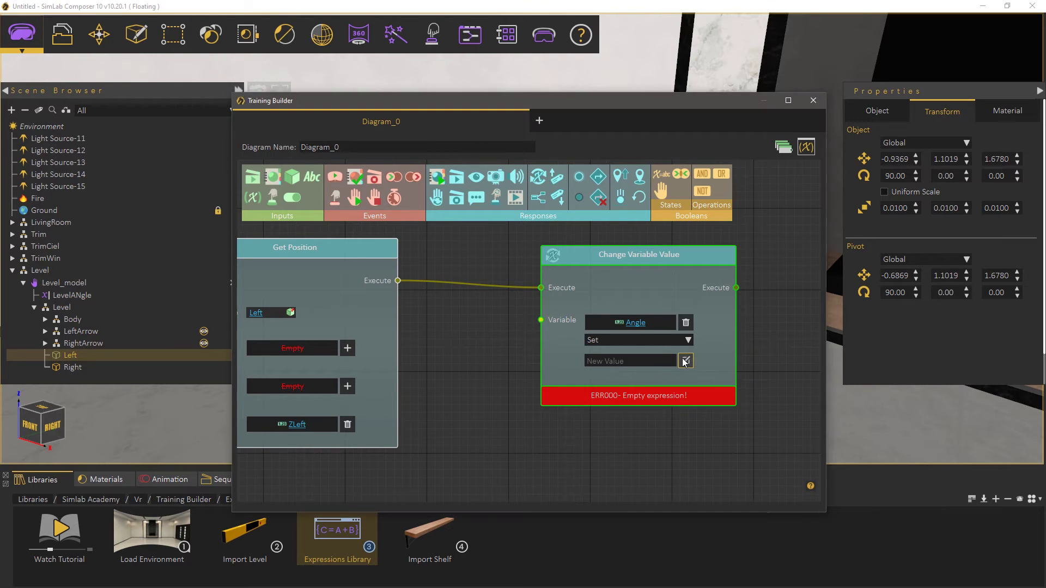
# Enter rad2deg(asin((ZRight-Zleft)/.5)) as Angle's new-value expression.
pyautogui.click(685, 361)
pyautogui.write('asin(')
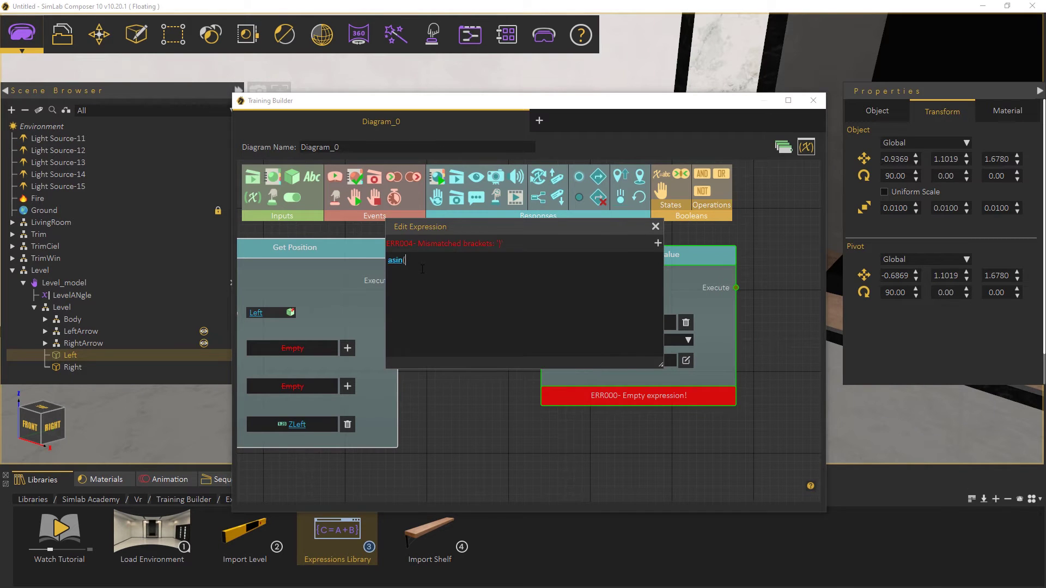
pyautogui.write('(ZRight-Zleft)/.5)')
pyautogui.click(389, 260)
pyautogui.write('rad2deg(')
pyautogui.write(')')
pyautogui.click(656, 227)
pyautogui.moveTo(724, 293); pyautogui.dragTo(532, 301, button='middle')
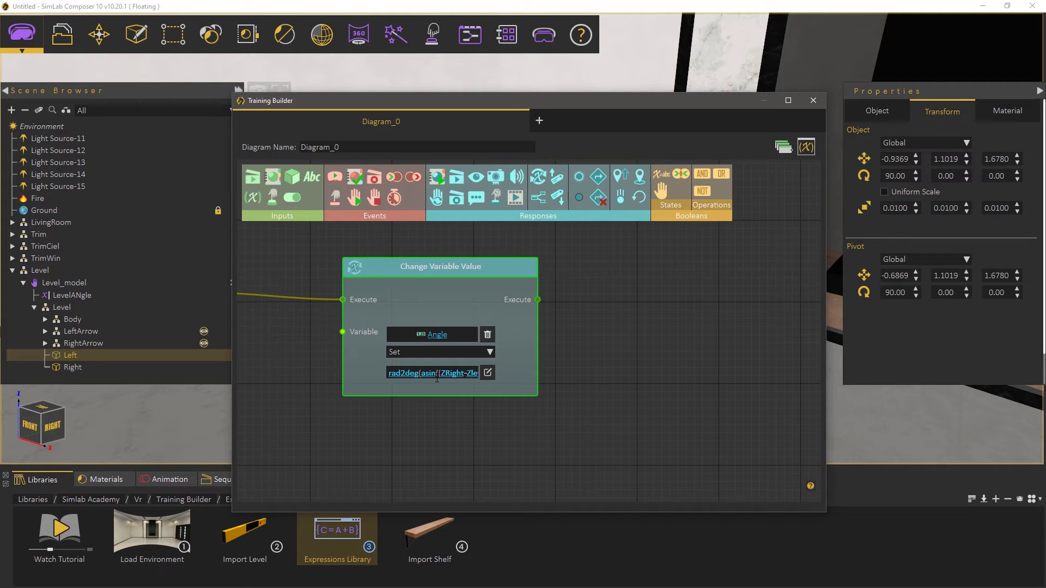
# Chain a second Change Variable Value node after the Angle update, targeting Display.
pyautogui.moveTo(613, 361); pyautogui.dragTo(572, 334, button='middle')
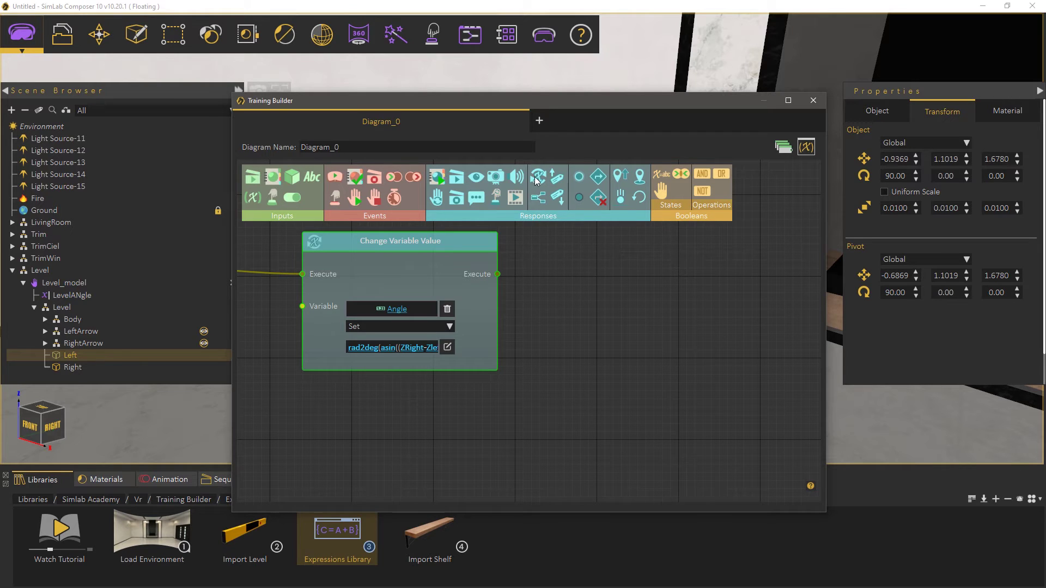
pyautogui.moveTo(629, 269); pyautogui.dragTo(628, 268)
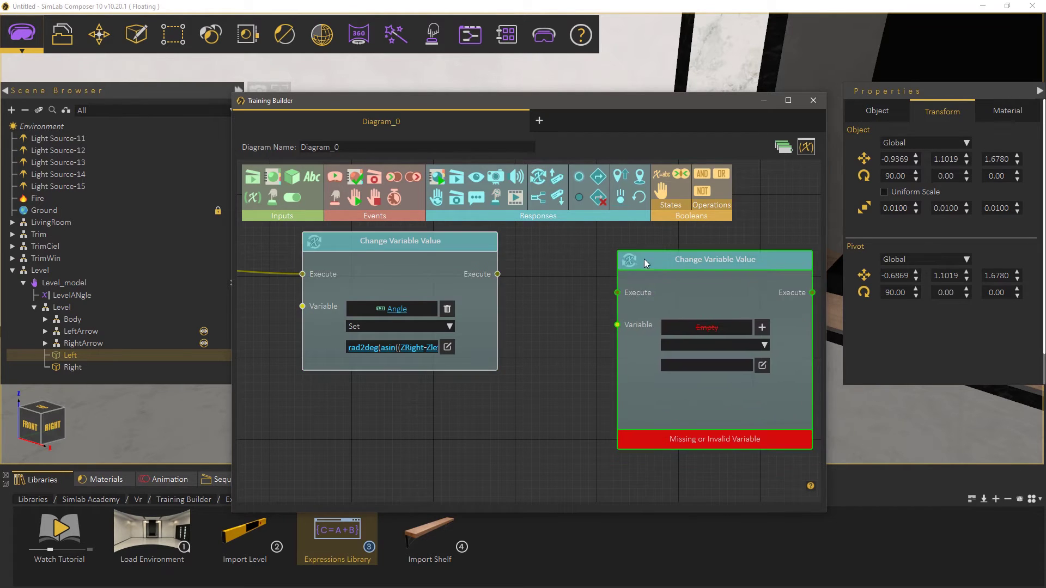
pyautogui.moveTo(498, 274); pyautogui.dragTo(617, 293)
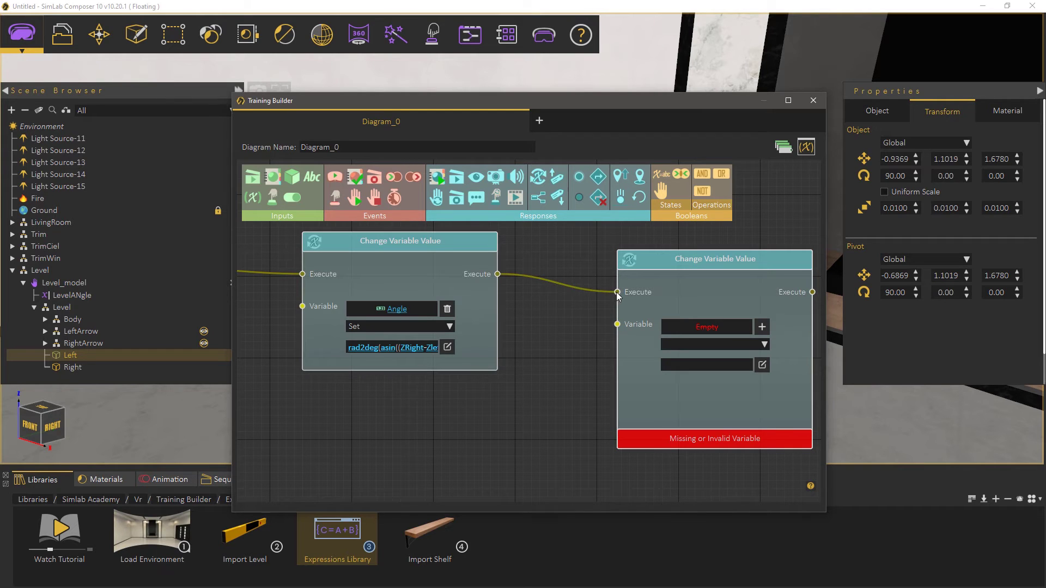
pyautogui.click(734, 326)
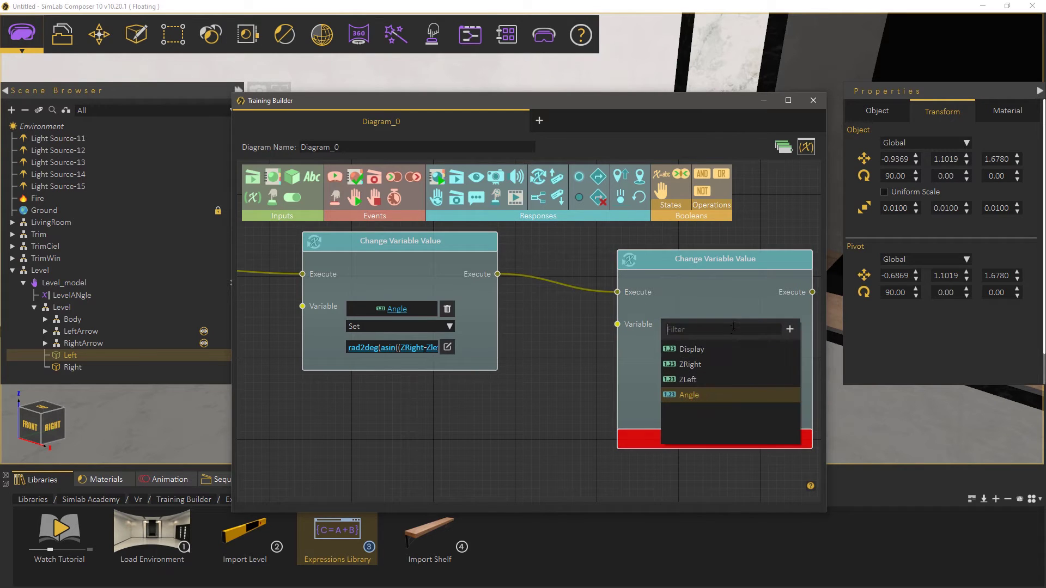
pyautogui.click(692, 350)
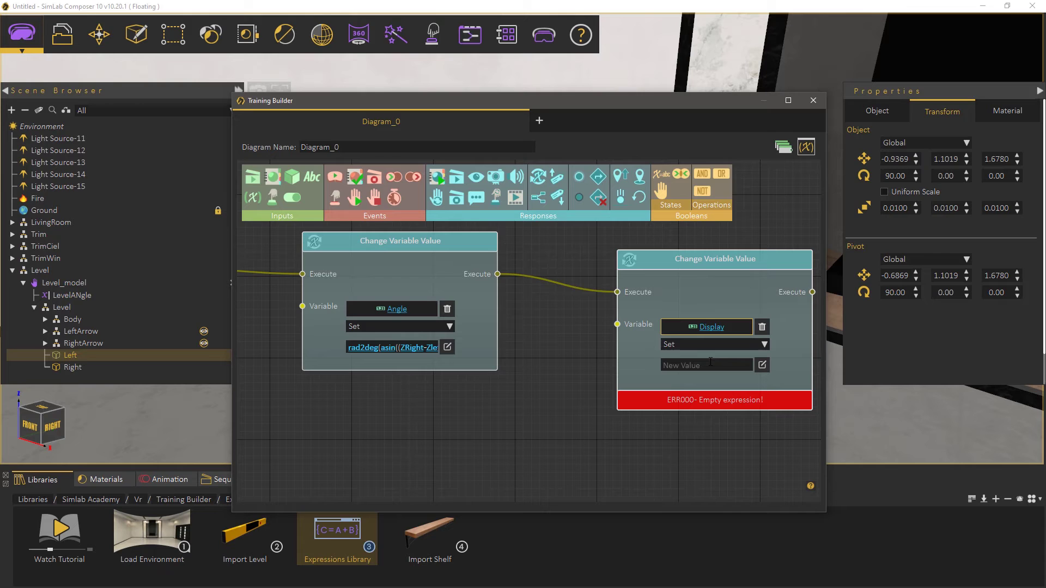
# Set Display's new value to abs(Angle) and close the Training Builder.
pyautogui.click(762, 365)
pyautogui.write('abs(')
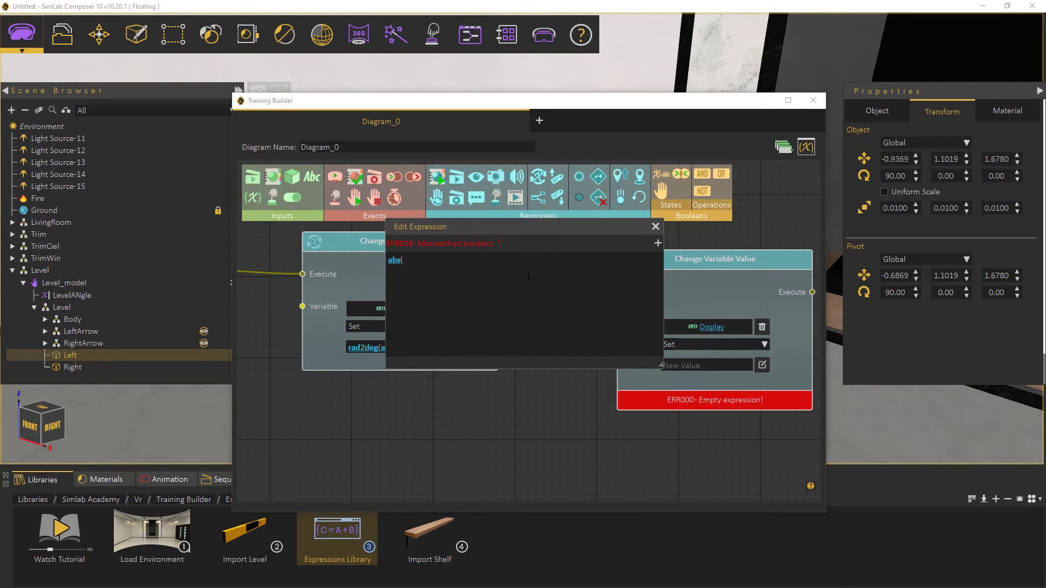
pyautogui.write('Angle)')
pyautogui.click(655, 226)
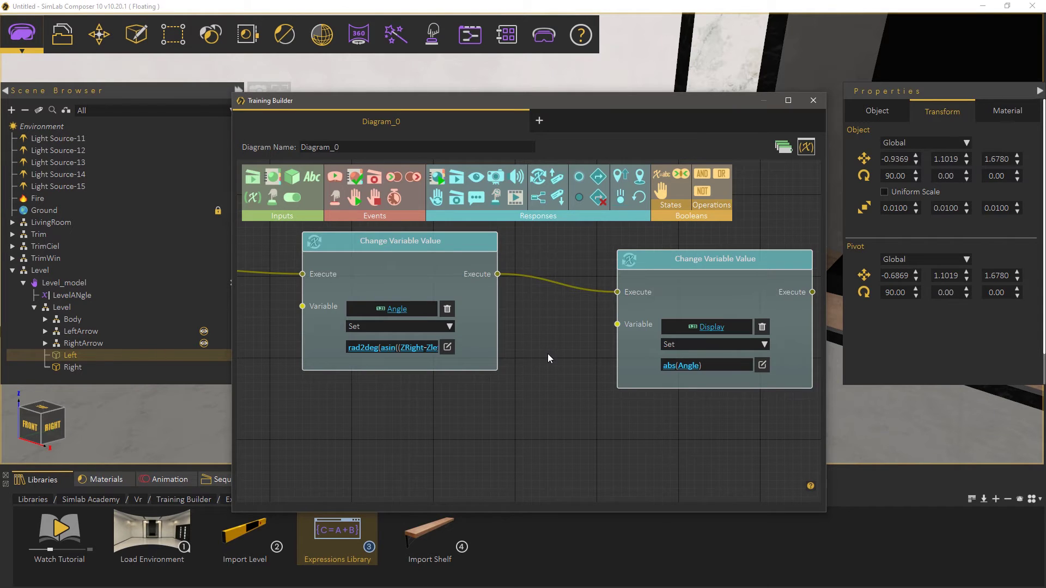
pyautogui.scroll(-2, 548, 355)
pyautogui.click(811, 101)
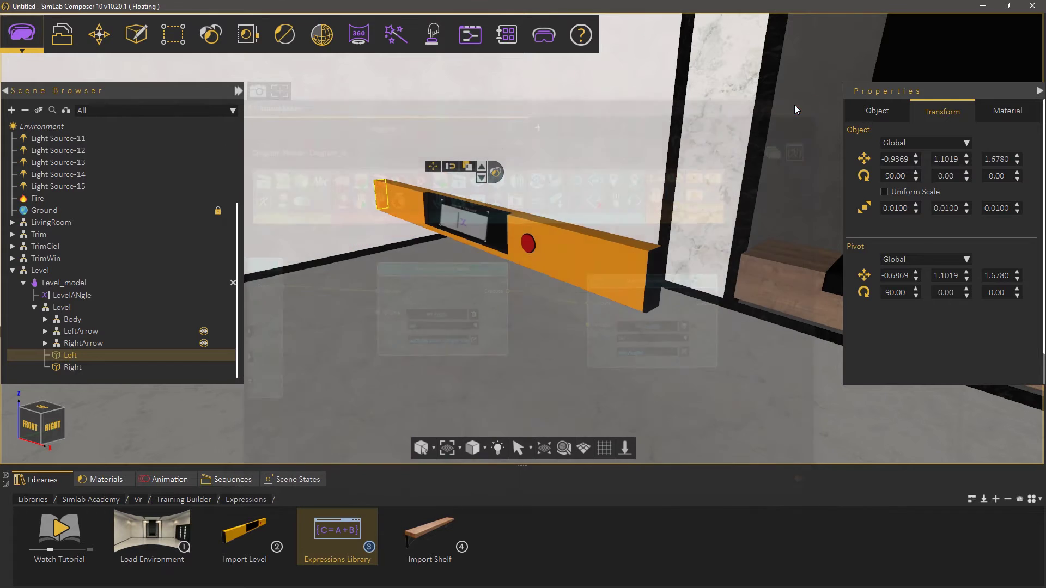
# Place a viewer start position on the floor, turned about 90° toward the level.
pyautogui.click(543, 39)
pyautogui.click(571, 121)
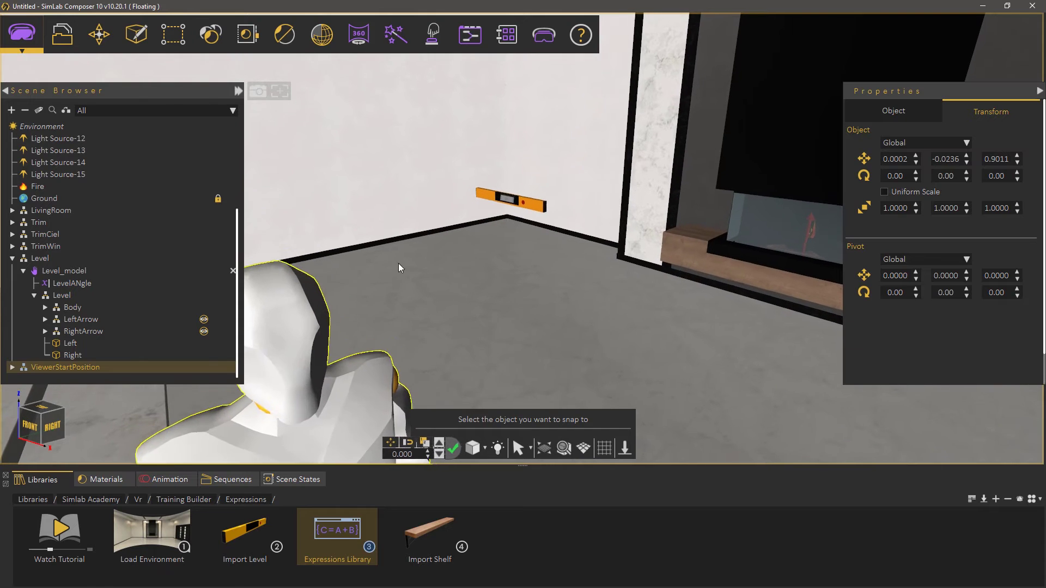
pyautogui.click(379, 346)
pyautogui.moveTo(369, 248); pyautogui.dragTo(332, 283)
# Launch the scene in the VR viewer in Virtual Reality mode.
pyautogui.click(547, 36)
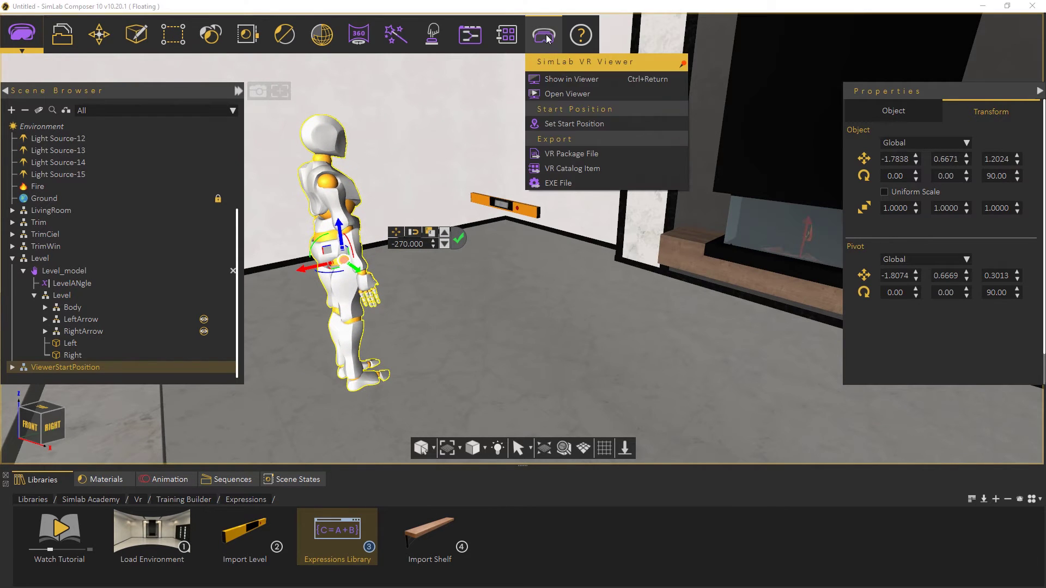
pyautogui.click(570, 80)
pyautogui.click(594, 252)
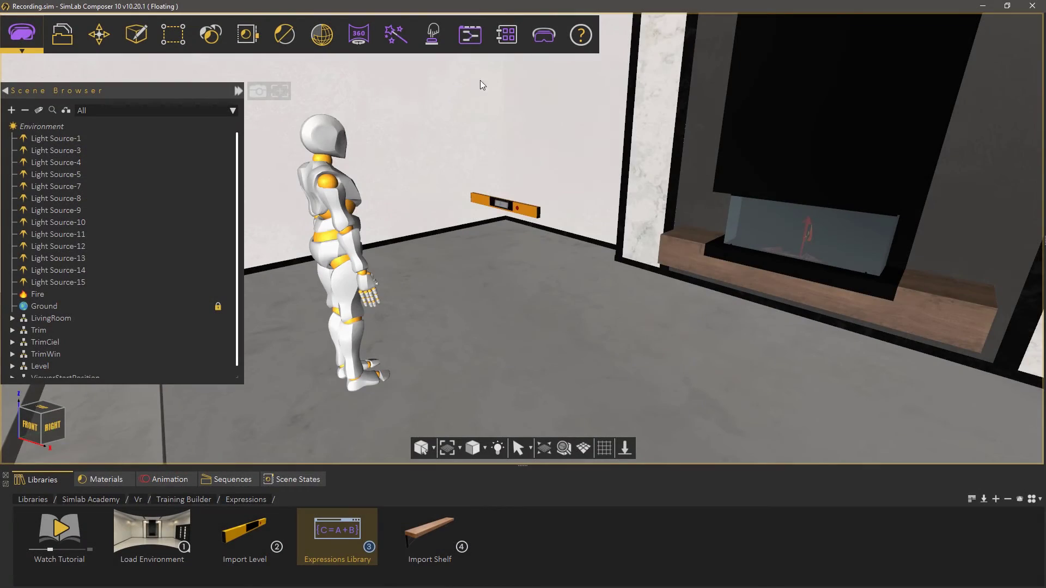
# In Training Builder, add variable 'Ticker' of type Number with initial value -1.
pyautogui.click(474, 39)
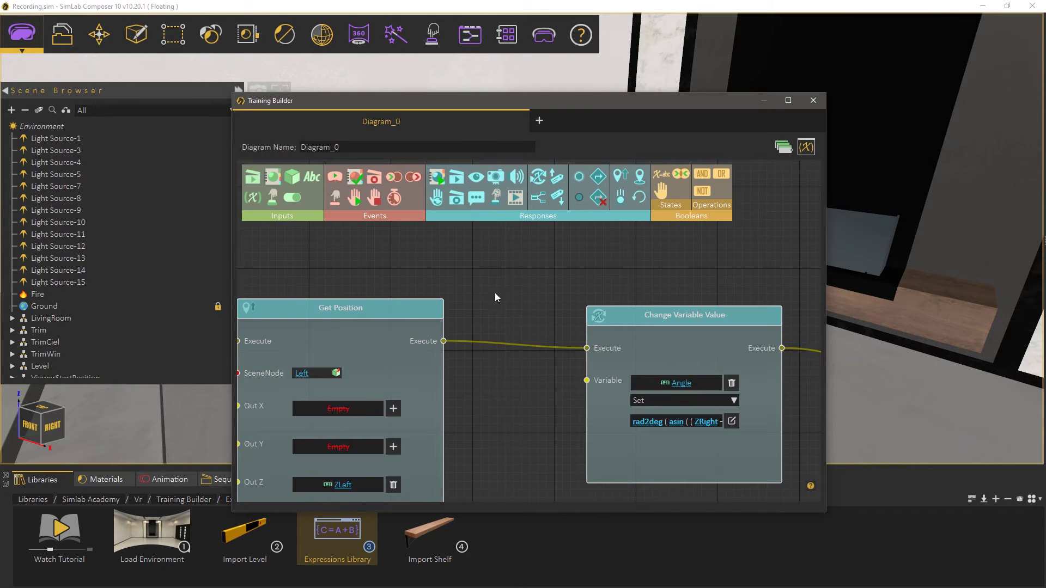
pyautogui.scroll(-2, 494, 296)
pyautogui.click(806, 147)
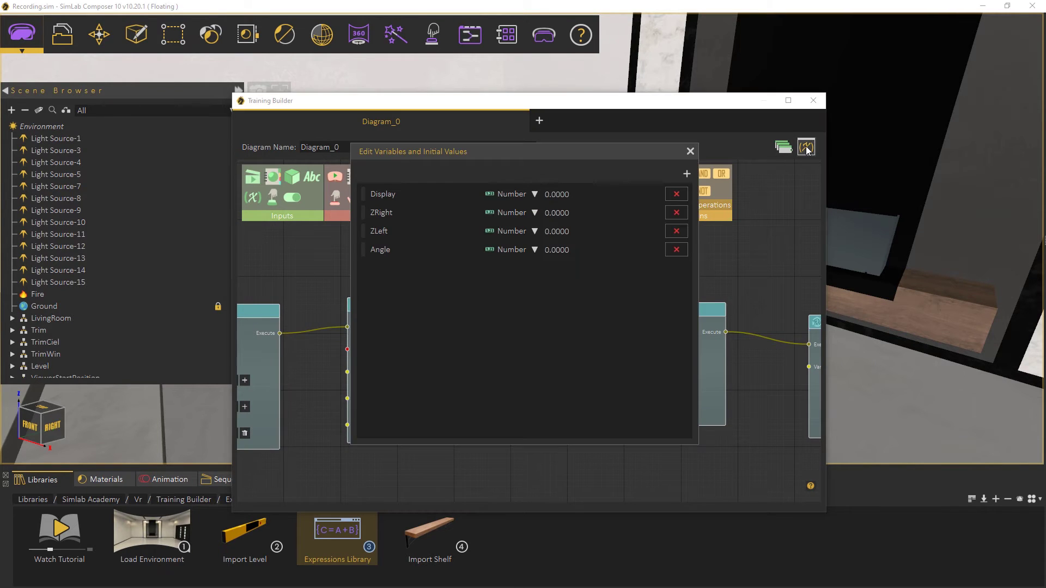
pyautogui.click(686, 174)
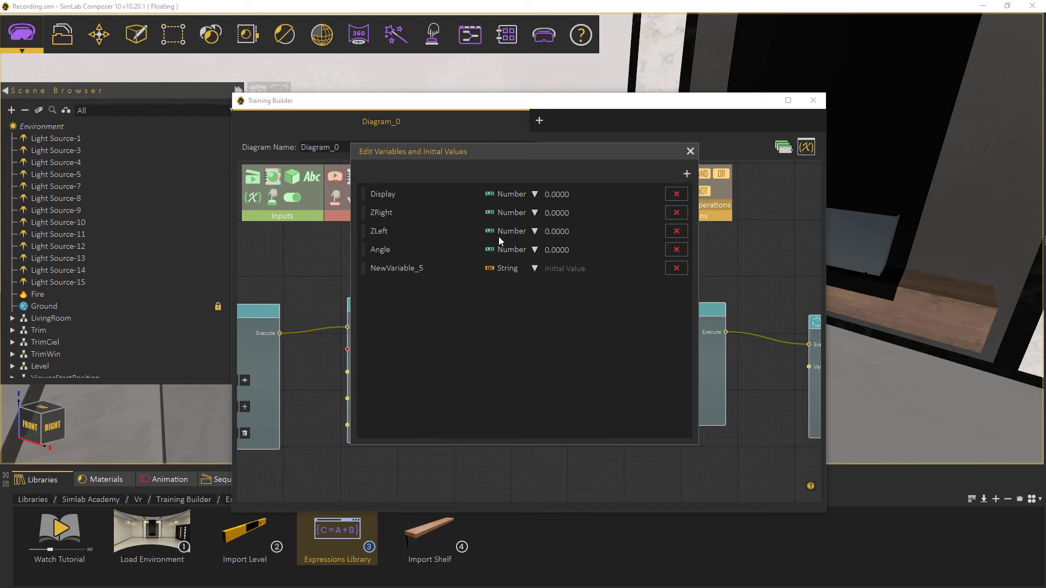
pyautogui.doubleClick(426, 270)
pyautogui.write('Ticker')
pyautogui.click(503, 272)
pyautogui.click(505, 281)
pyautogui.doubleClick(557, 268)
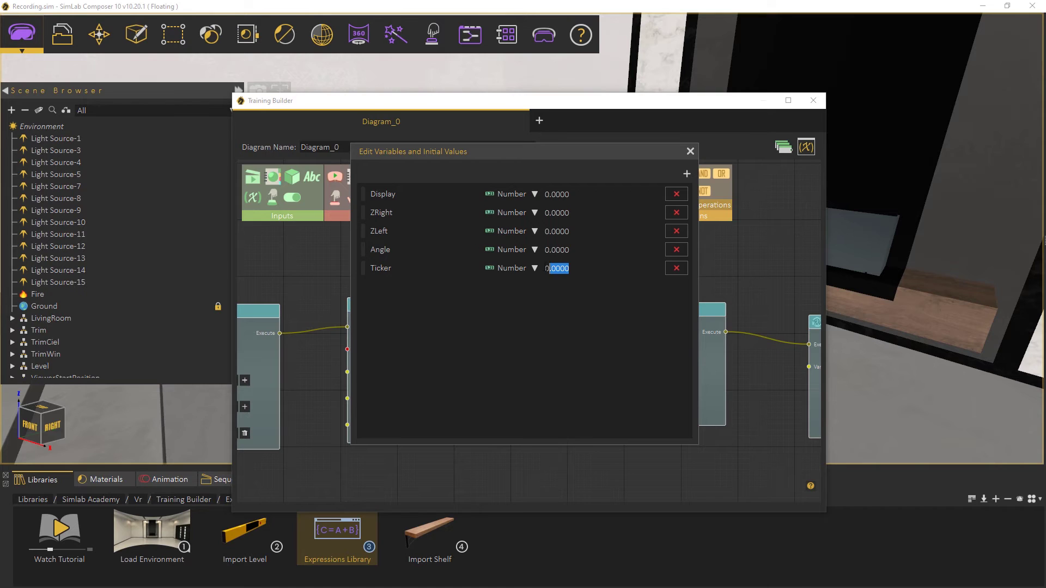
pyautogui.write('-1')
# Add a Monitor Variable Value node checking Ticker Greater Than 0.
pyautogui.click(690, 152)
pyautogui.moveTo(403, 280); pyautogui.dragTo(502, 347)
pyautogui.moveTo(660, 191); pyautogui.dragTo(342, 400)
pyautogui.moveTo(481, 378); pyautogui.dragTo(483, 350)
pyautogui.click(419, 385)
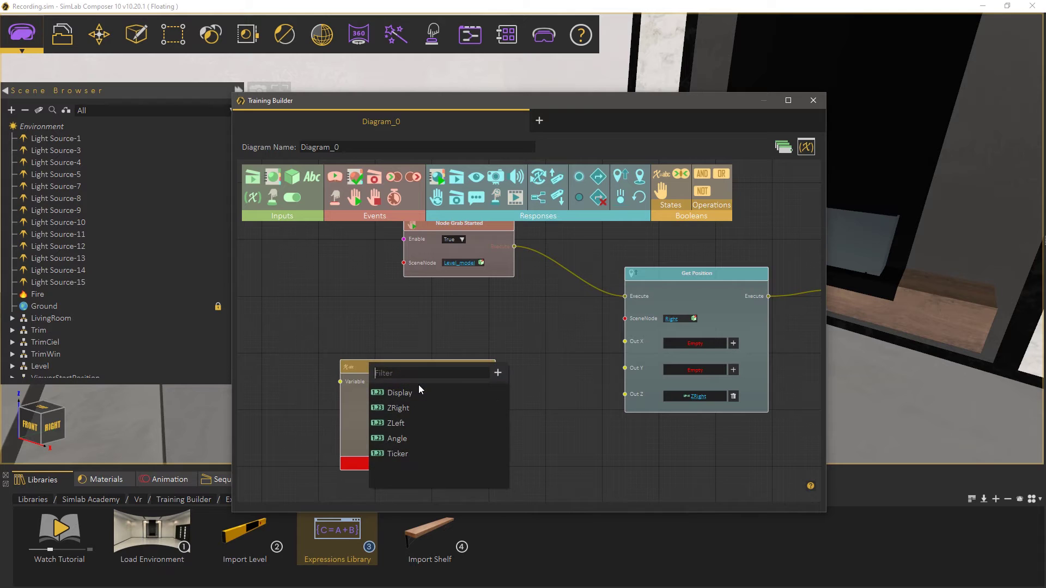
pyautogui.click(398, 452)
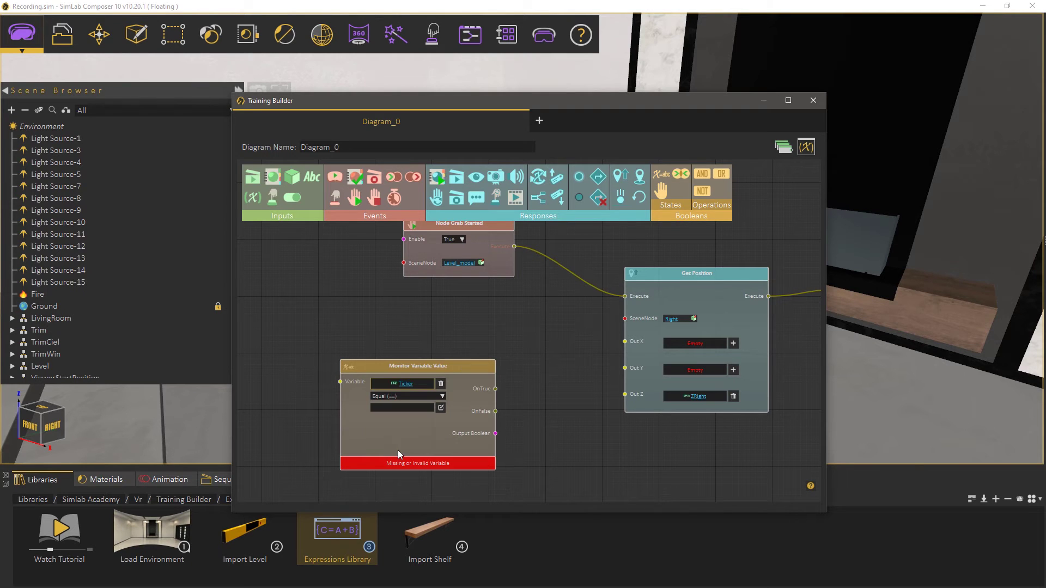
pyautogui.click(400, 398)
pyautogui.click(397, 417)
pyautogui.click(398, 408)
pyautogui.write('0')
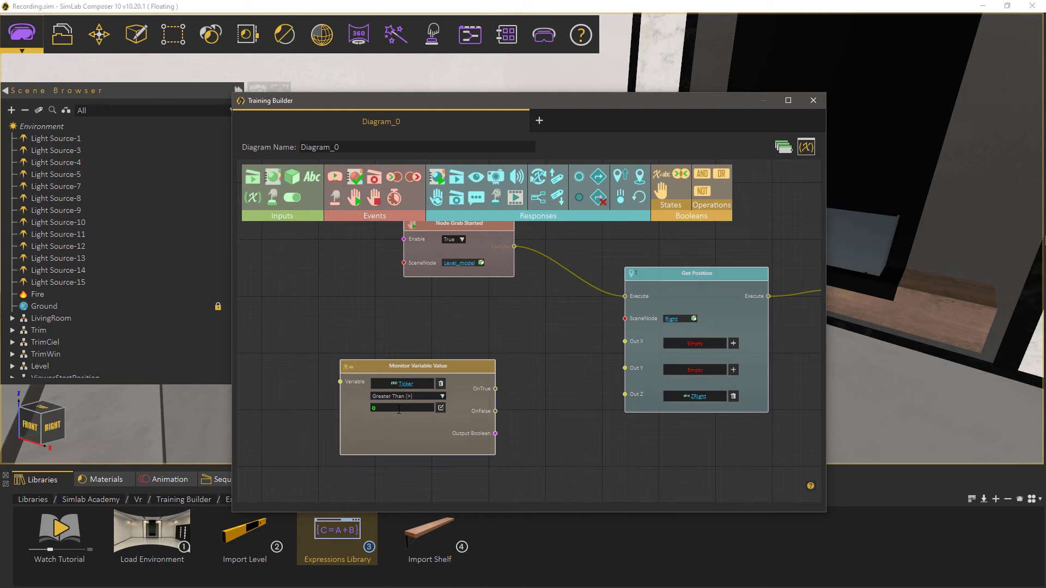
pyautogui.moveTo(427, 369); pyautogui.dragTo(420, 358)
# Wire the monitor's OnTrue to Get Position and add a Change Variable Value node above it.
pyautogui.moveTo(489, 381); pyautogui.dragTo(625, 296)
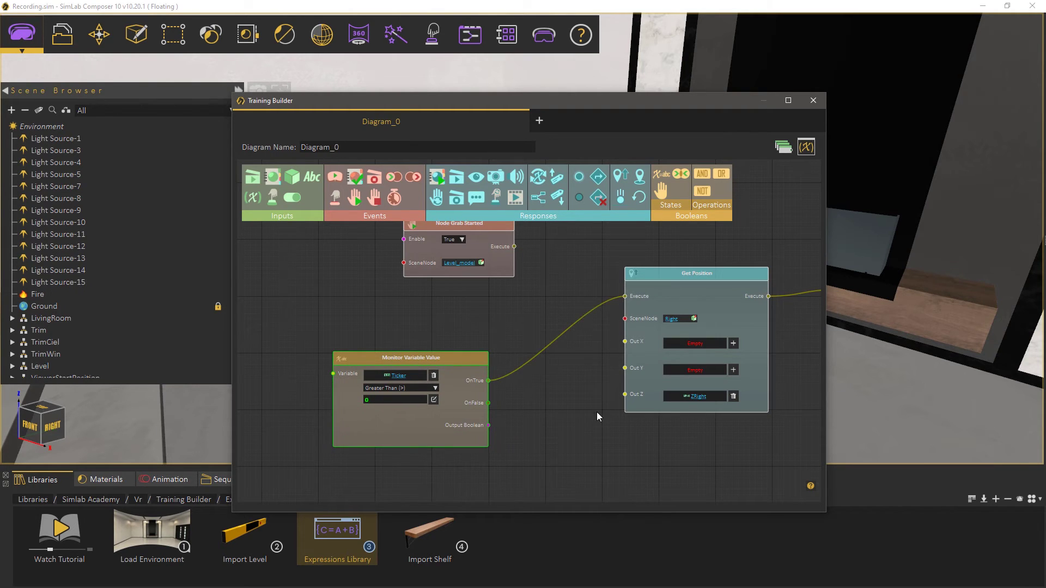
pyautogui.scroll(3, 597, 417)
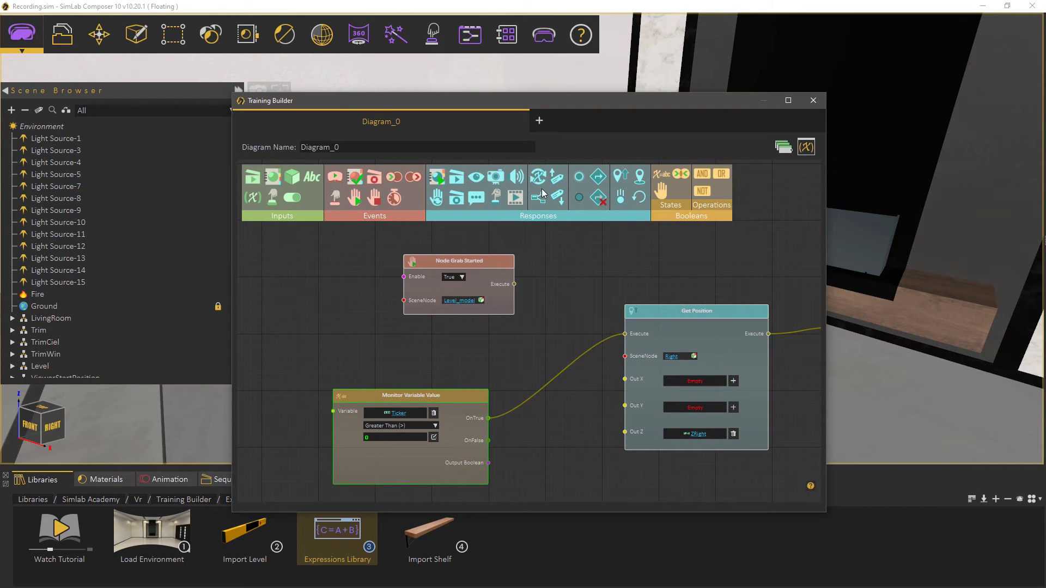
pyautogui.moveTo(541, 182); pyautogui.dragTo(576, 258)
pyautogui.moveTo(572, 310); pyautogui.dragTo(575, 227)
# Connect the grab event to the Change Variable Value node setting Ticker to +1.
pyautogui.moveTo(467, 324); pyautogui.dragTo(532, 239)
pyautogui.click(609, 263)
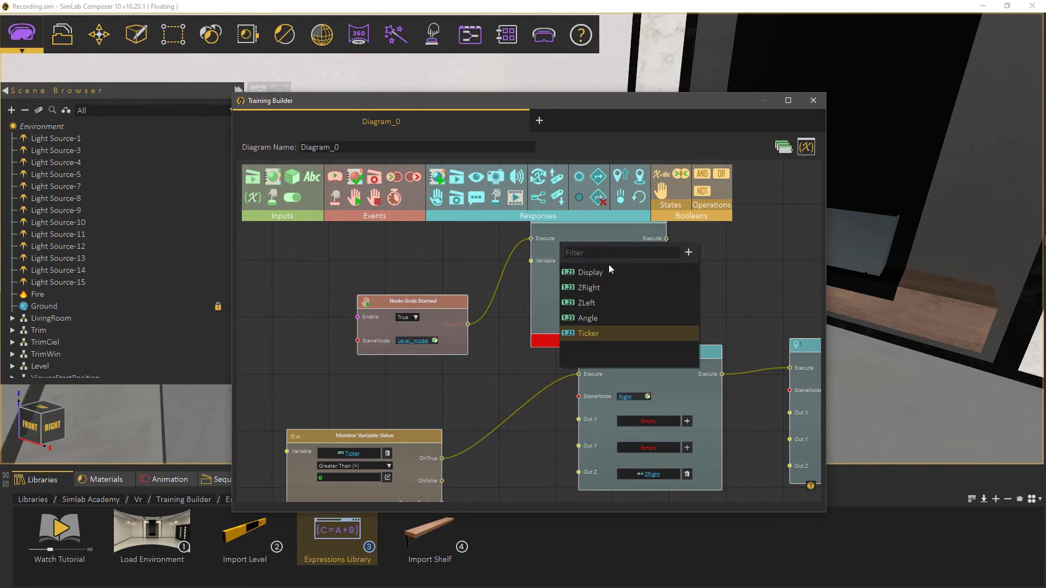
pyautogui.click(592, 333)
pyautogui.click(588, 290)
pyautogui.write('+1')
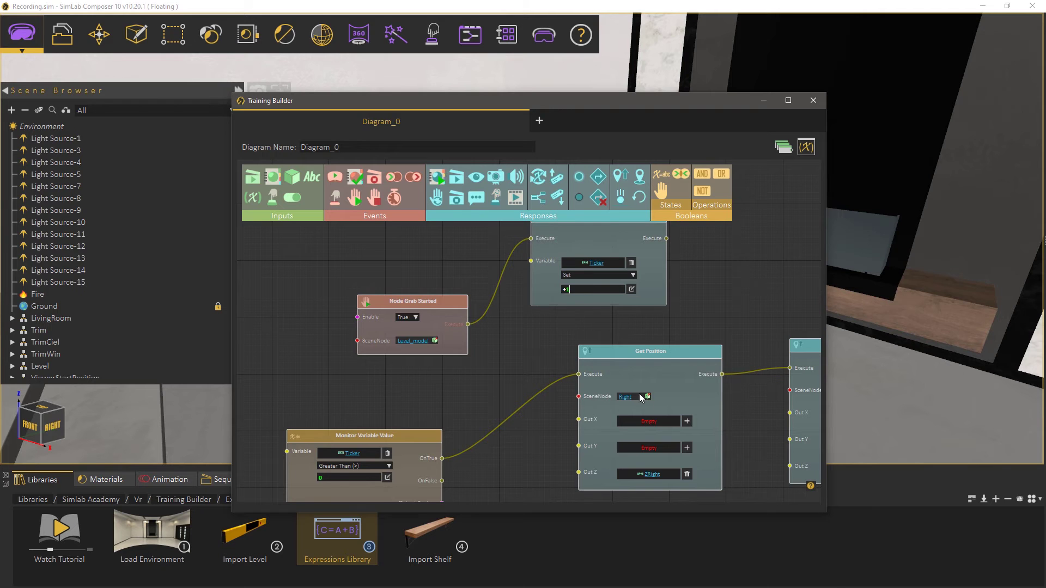
# Chain a Change Variable Value node after Display that sets Ticker to -1.
pyautogui.moveTo(726, 436); pyautogui.dragTo(403, 387)
pyautogui.moveTo(665, 425); pyautogui.dragTo(504, 445)
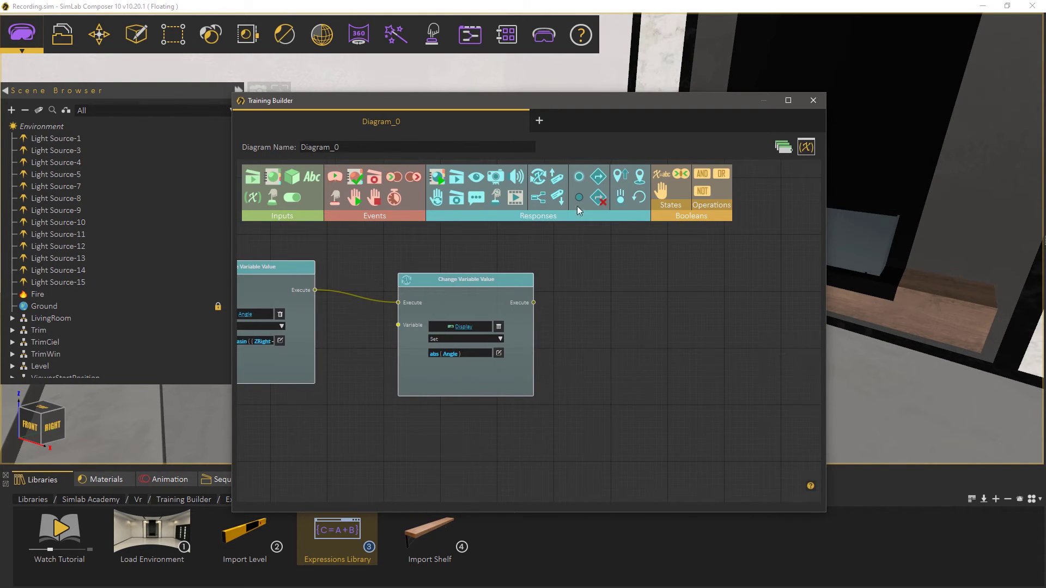
pyautogui.moveTo(538, 180); pyautogui.dragTo(584, 276)
pyautogui.click(644, 318)
pyautogui.click(643, 388)
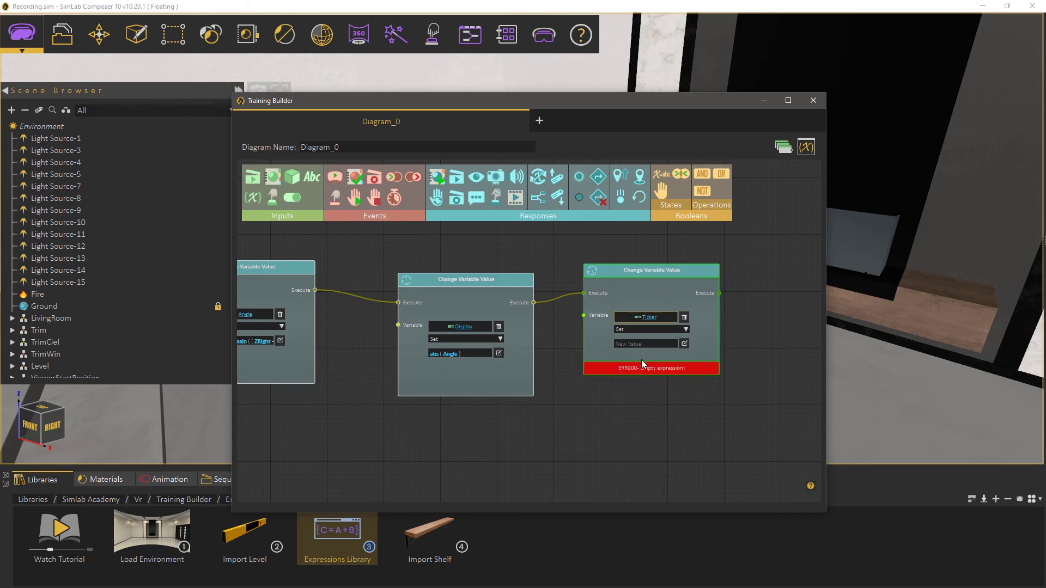
pyautogui.click(640, 344)
pyautogui.write('-1')
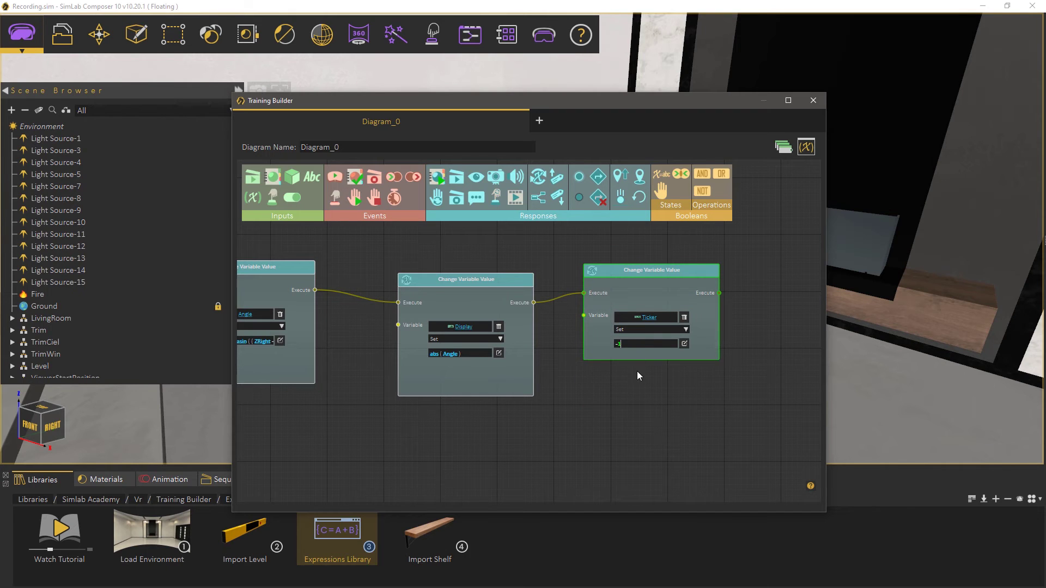
# Chain another Change Variable Value node after it that sets Ticker to +1.
pyautogui.moveTo(636, 371); pyautogui.dragTo(472, 387)
pyautogui.click(538, 180)
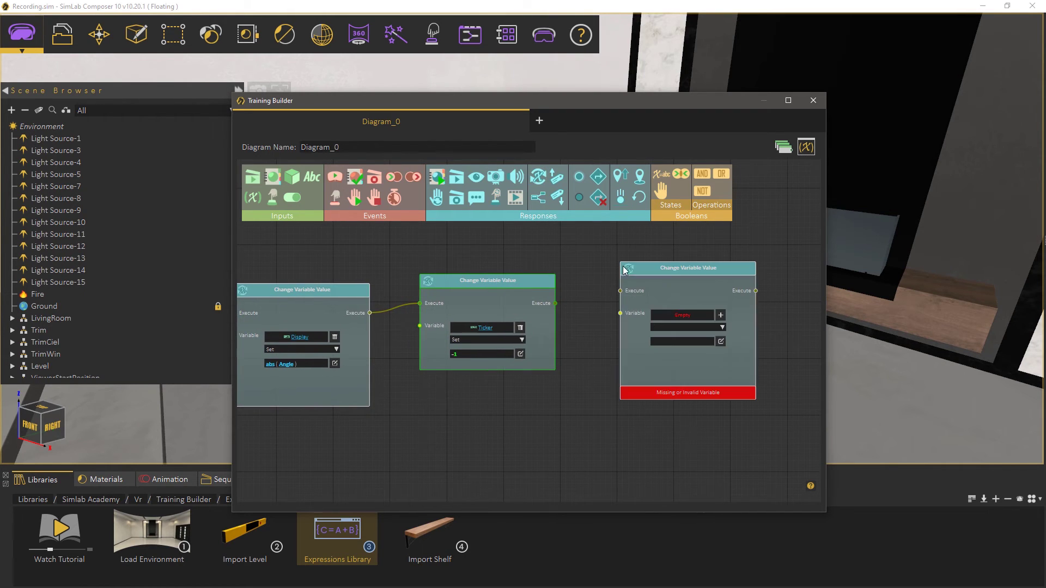
pyautogui.moveTo(615, 289); pyautogui.dragTo(620, 291)
pyautogui.click(675, 316)
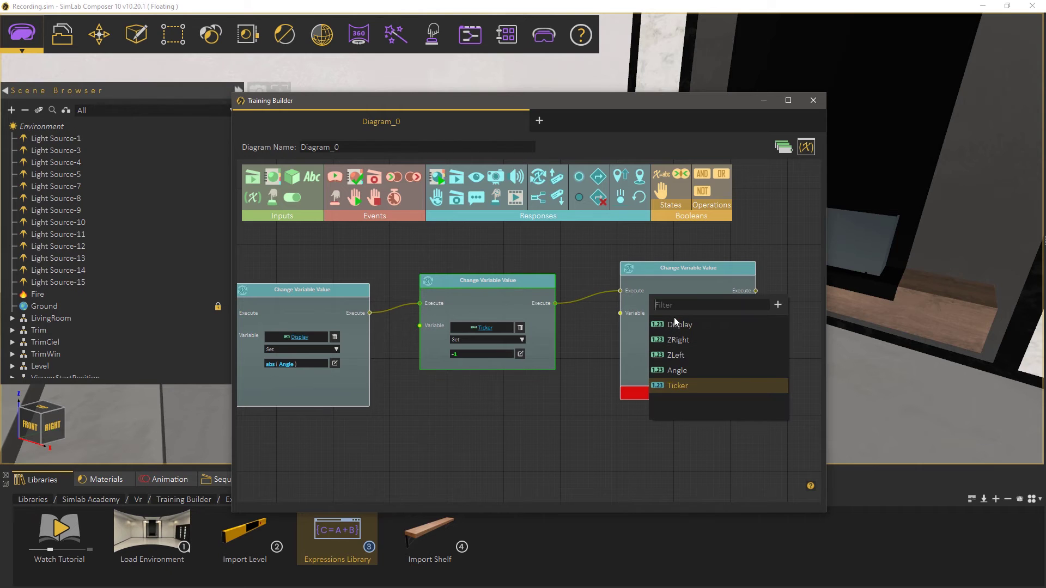
pyautogui.click(679, 385)
pyautogui.click(668, 342)
pyautogui.write('+1')
pyautogui.click(685, 420)
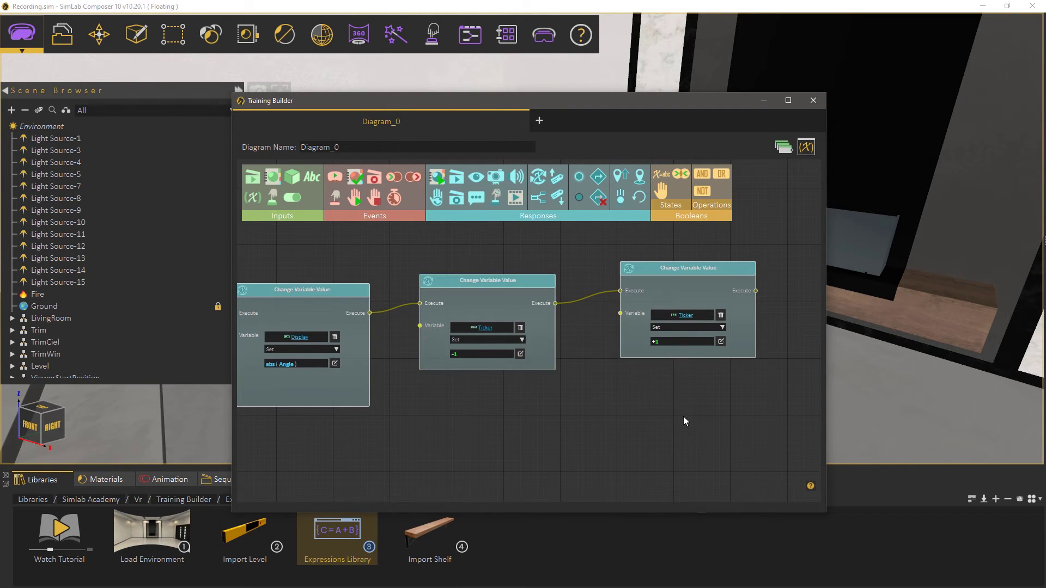
pyautogui.moveTo(439, 416); pyautogui.dragTo(462, 356)
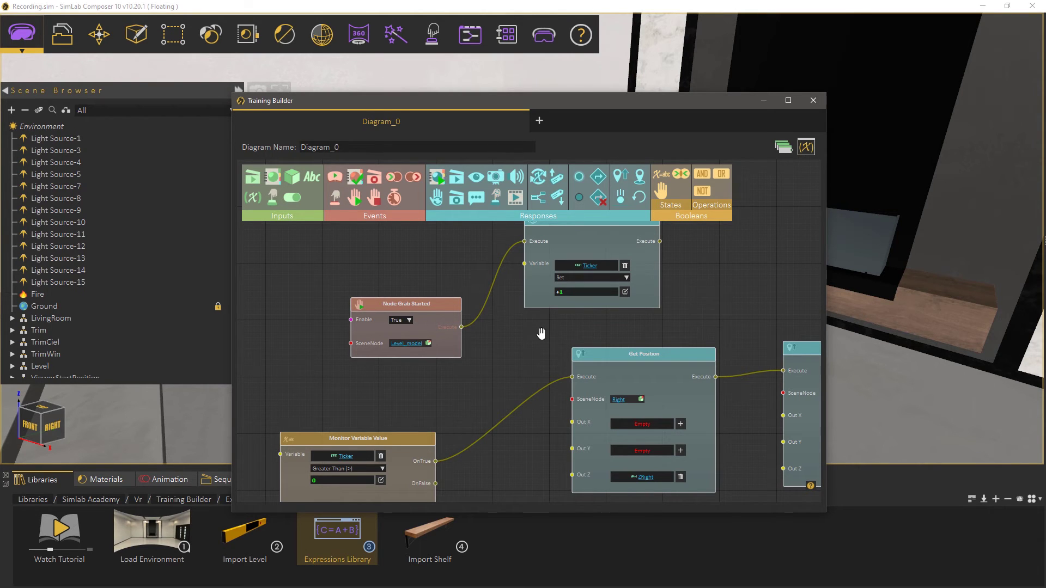
pyautogui.moveTo(499, 341); pyautogui.dragTo(498, 290)
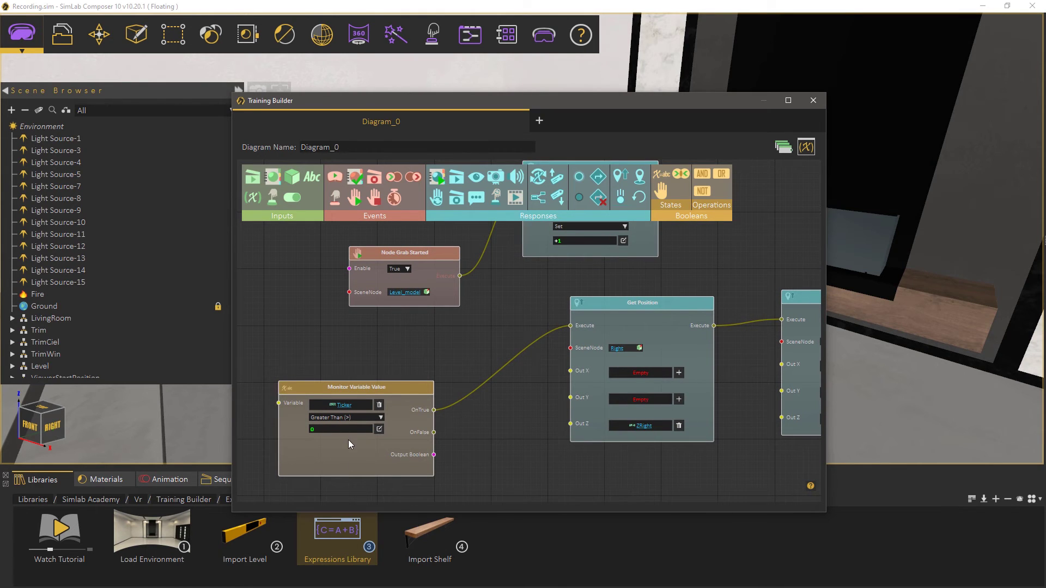
pyautogui.moveTo(704, 477); pyautogui.dragTo(374, 429)
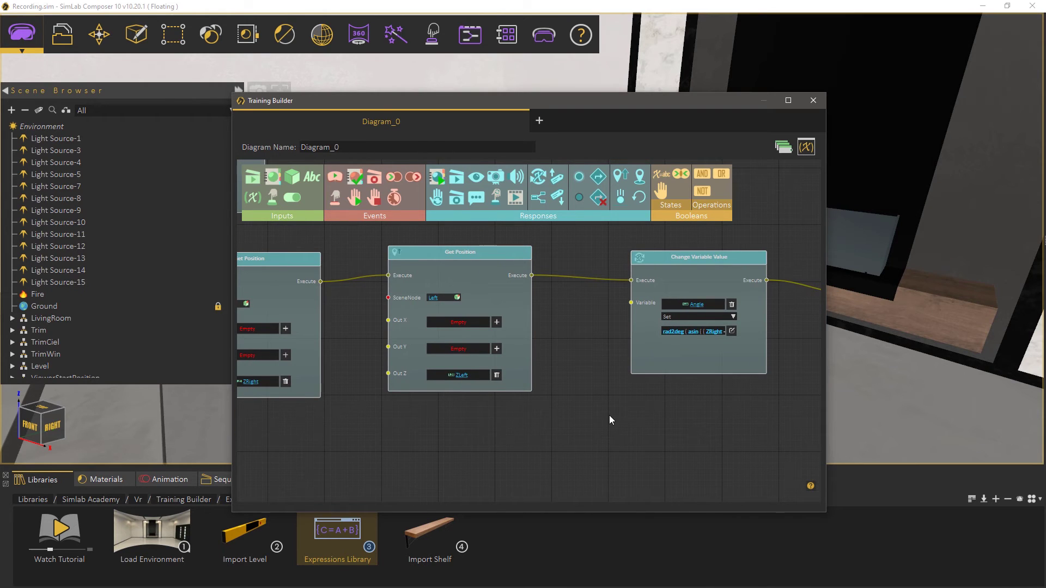
pyautogui.moveTo(620, 416); pyautogui.dragTo(302, 427)
pyautogui.moveTo(561, 428); pyautogui.dragTo(482, 433)
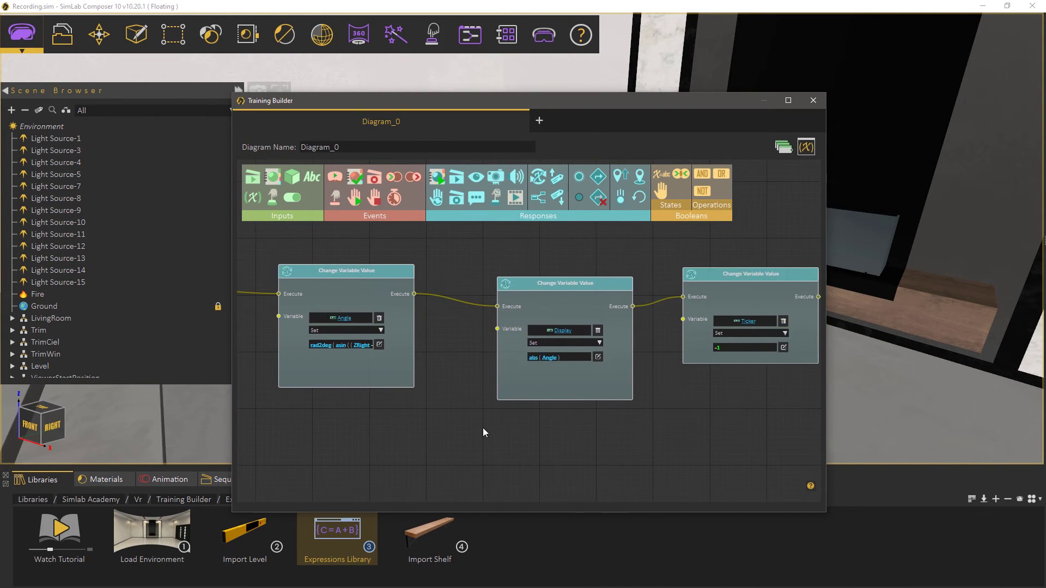
pyautogui.moveTo(643, 427); pyautogui.dragTo(411, 423)
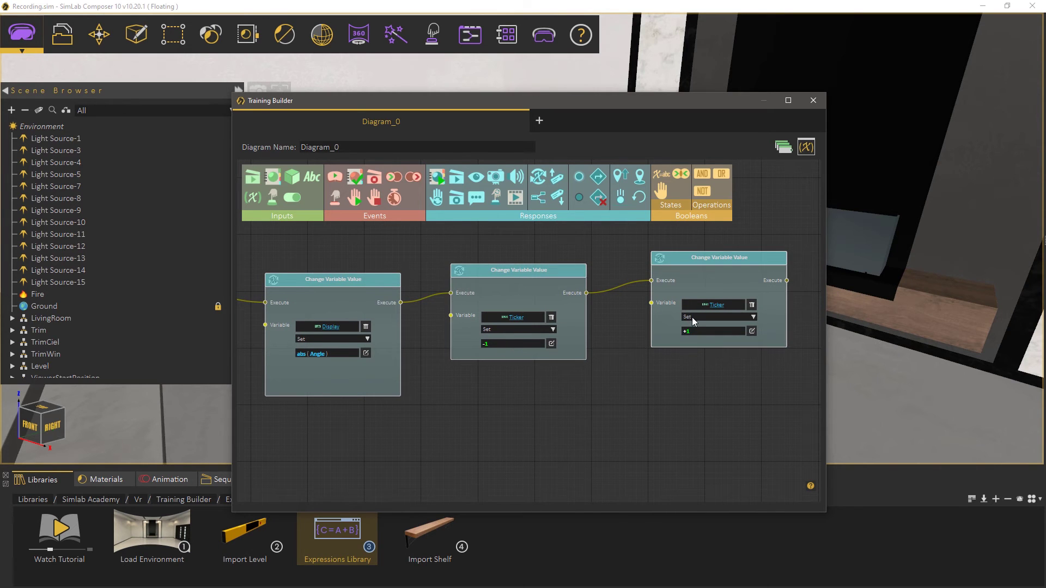
pyautogui.moveTo(444, 399); pyautogui.dragTo(512, 377)
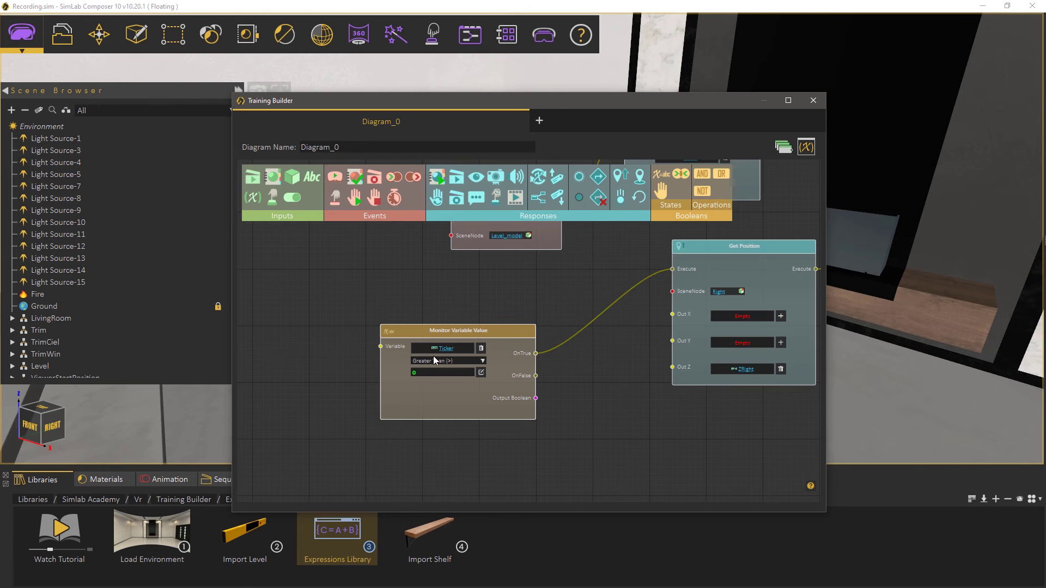
pyautogui.click(814, 101)
pyautogui.click(544, 35)
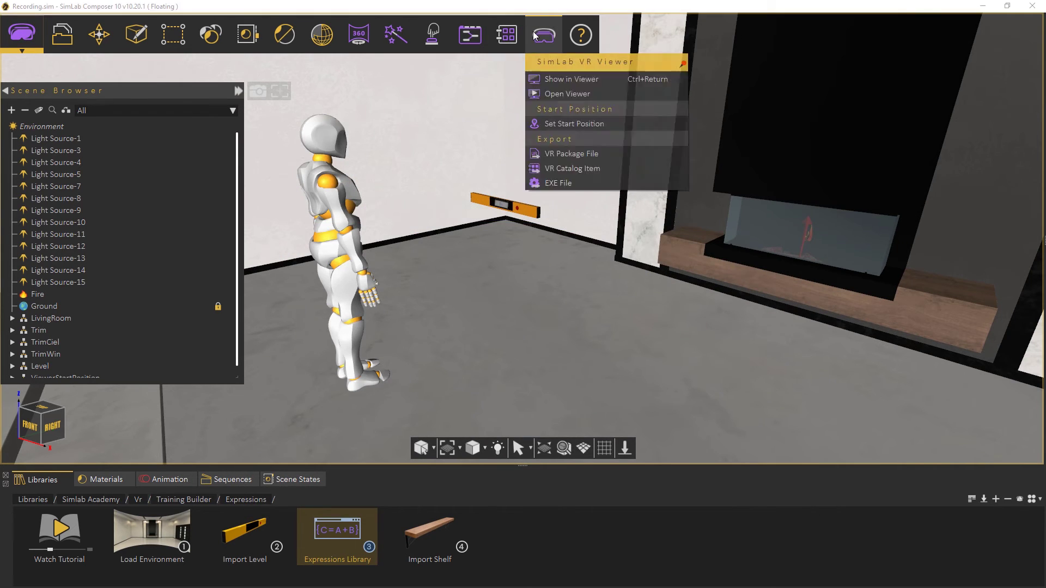
pyautogui.click(564, 80)
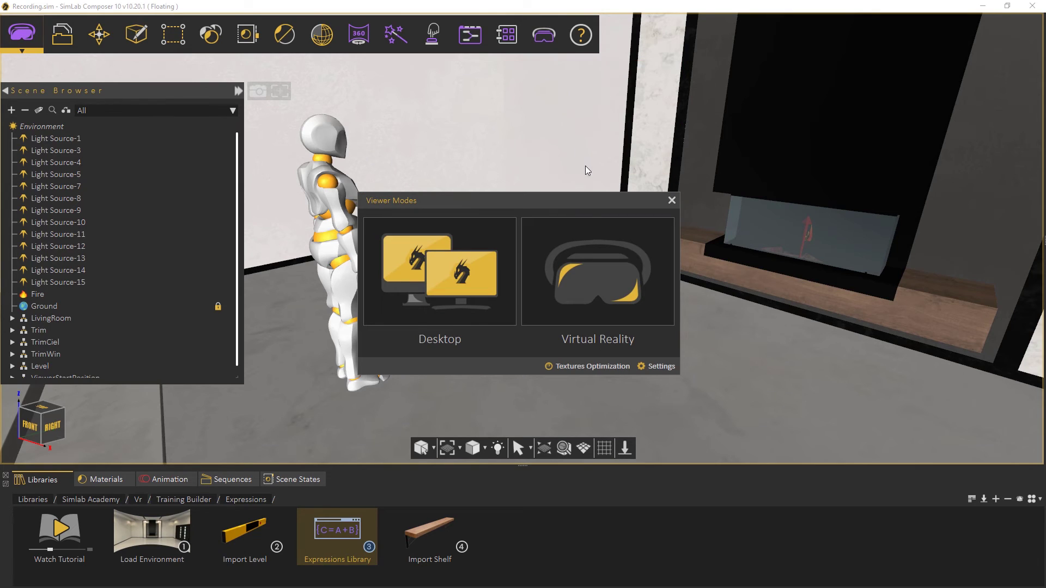
pyautogui.click(589, 244)
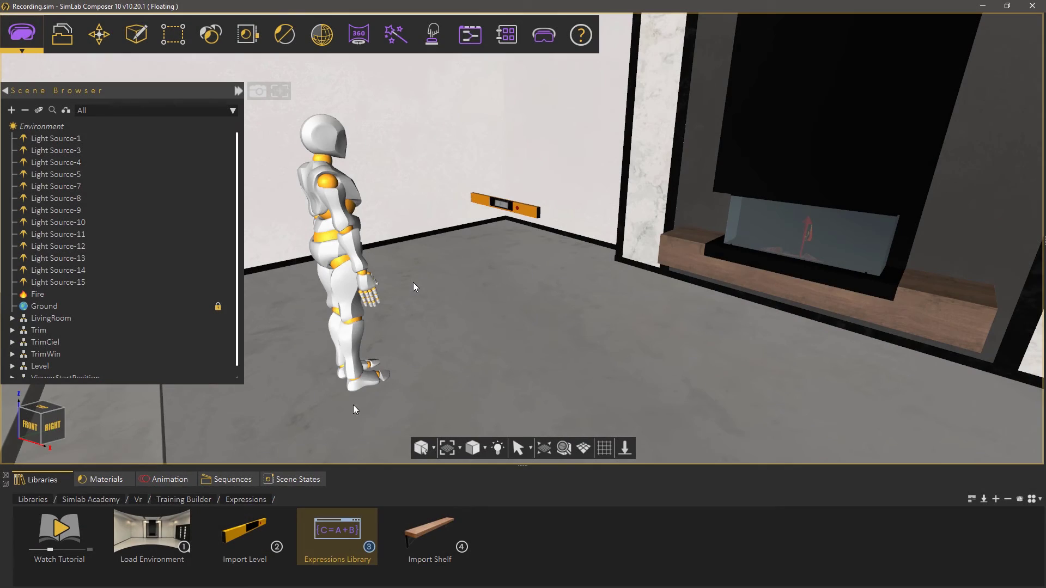
# Preview the Right, Left and Leveled scene states on the level, then reopen Training Builder.
pyautogui.click(294, 479)
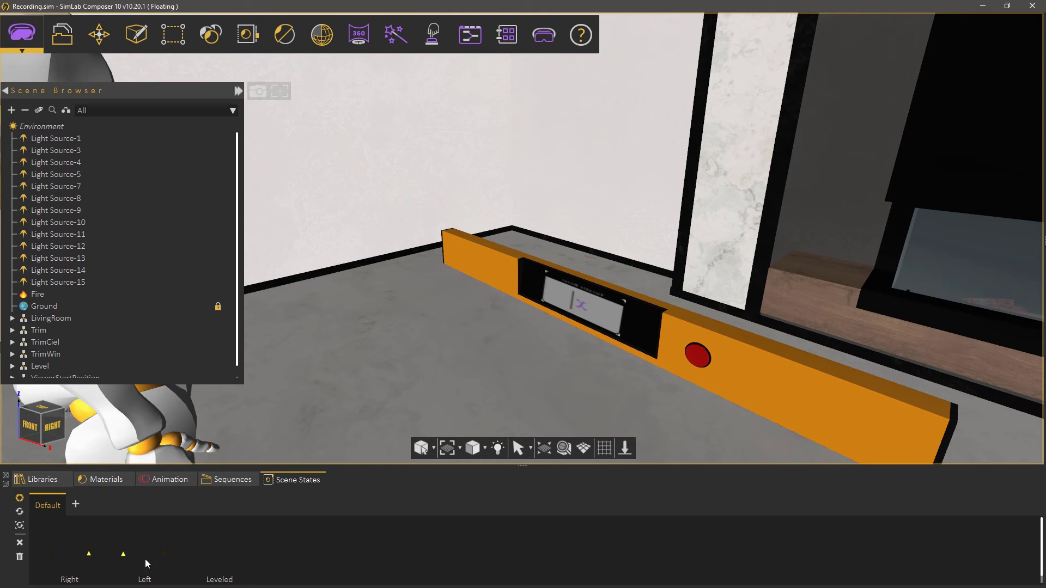
pyautogui.click(72, 560)
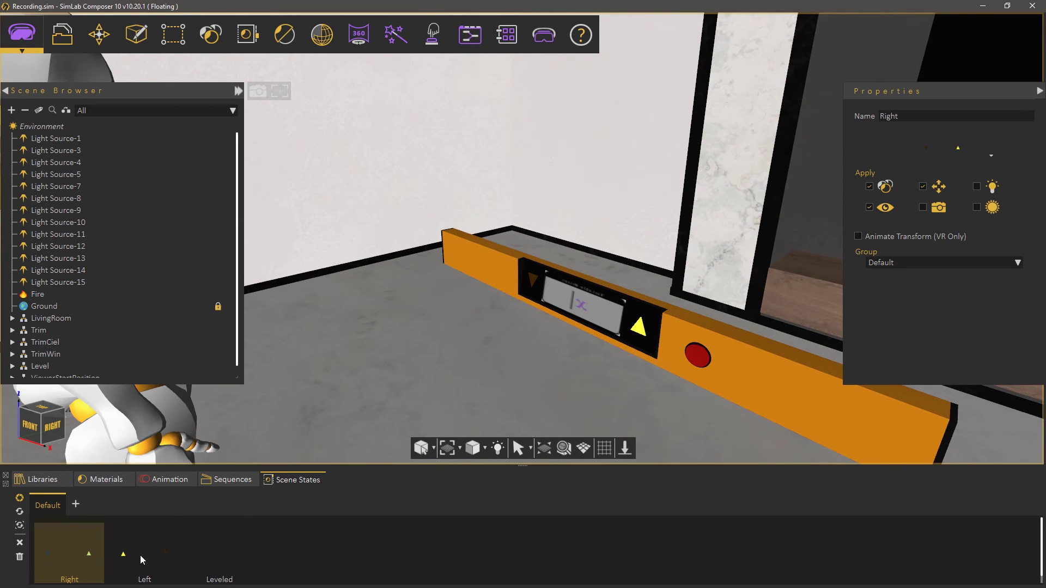
pyautogui.click(140, 555)
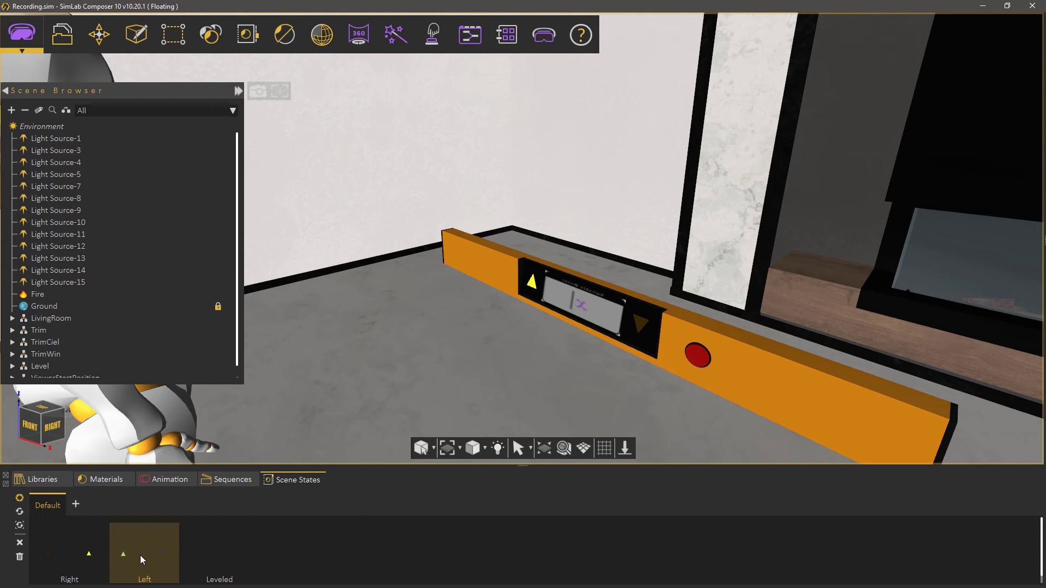
pyautogui.click(140, 554)
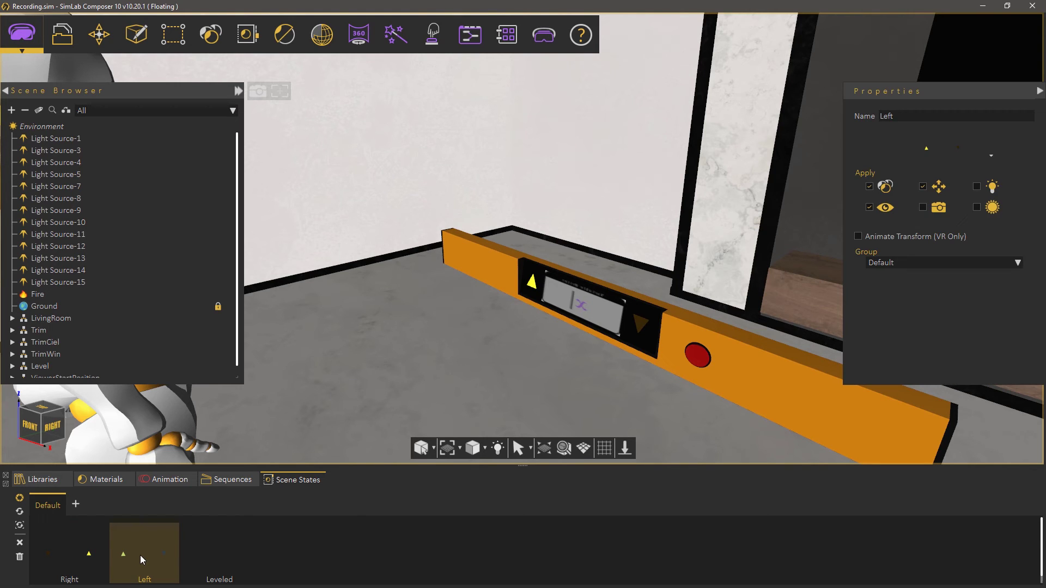
pyautogui.click(211, 563)
pyautogui.click(210, 563)
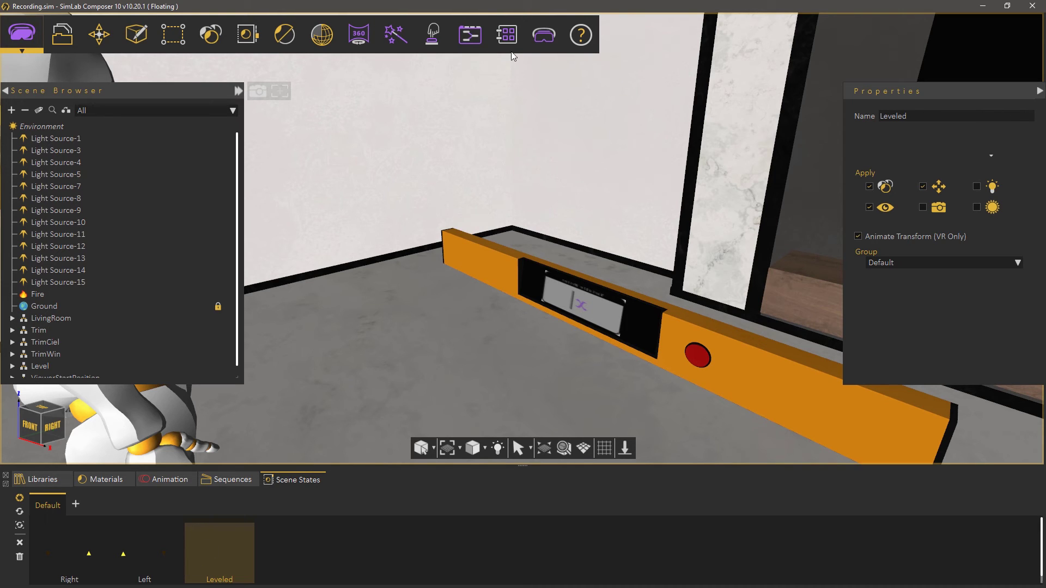
pyautogui.click(481, 42)
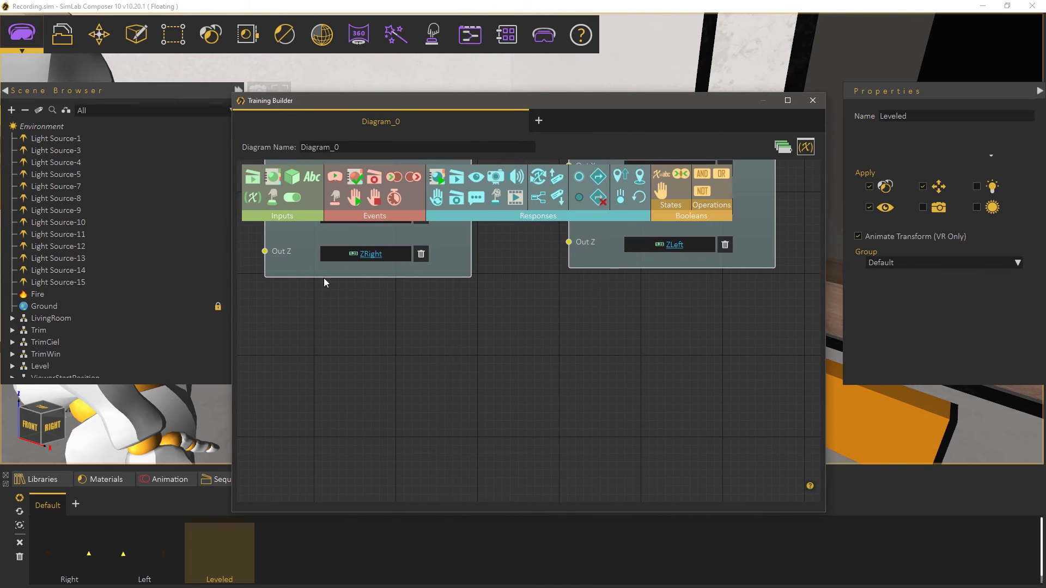
# Add a Monitor Variable Value node with Angle Greater Than 0, plus an unset Apply SceneState node.
pyautogui.moveTo(505, 319); pyautogui.dragTo(487, 330)
pyautogui.moveTo(654, 362); pyautogui.dragTo(528, 366)
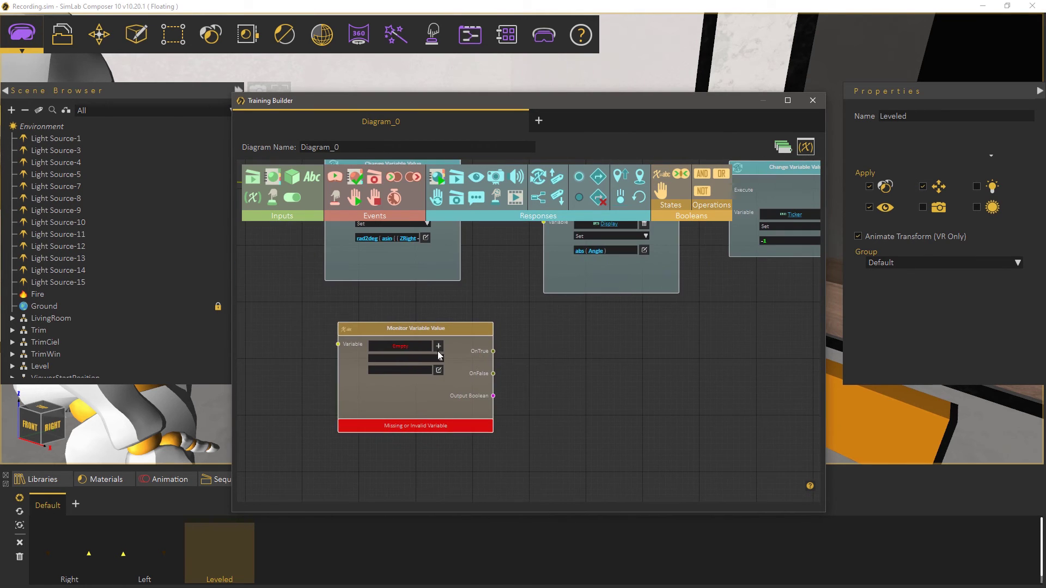
pyautogui.click(417, 347)
pyautogui.click(404, 401)
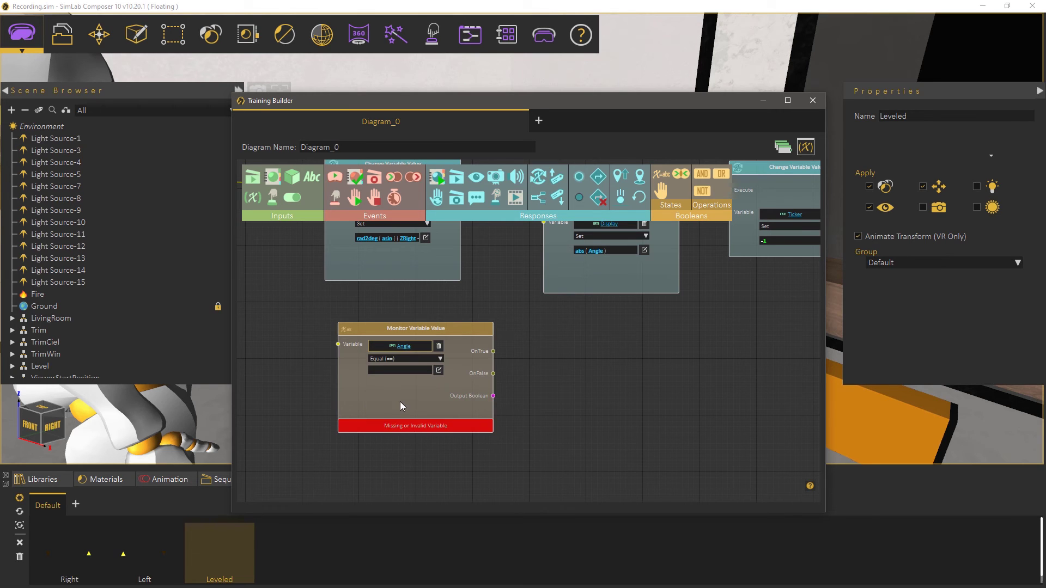
pyautogui.click(404, 362)
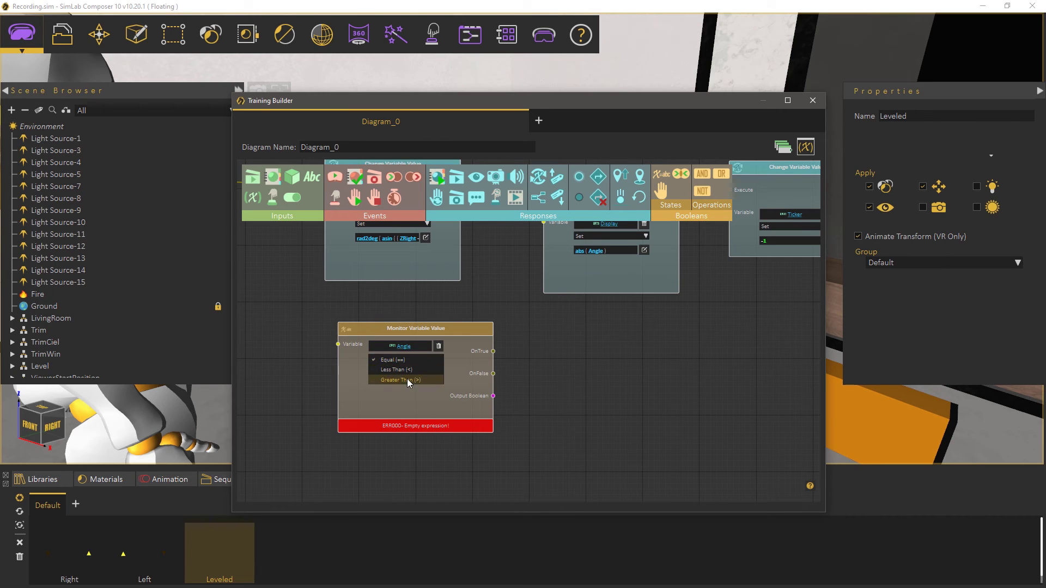
pyautogui.click(400, 380)
pyautogui.click(392, 370)
pyautogui.write('0')
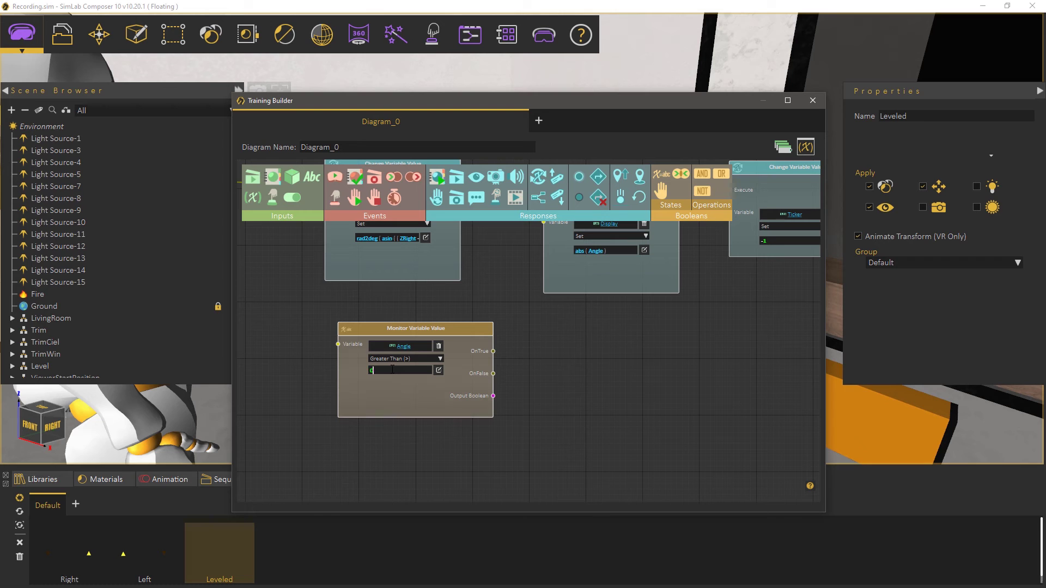
pyautogui.moveTo(436, 177); pyautogui.dragTo(574, 330)
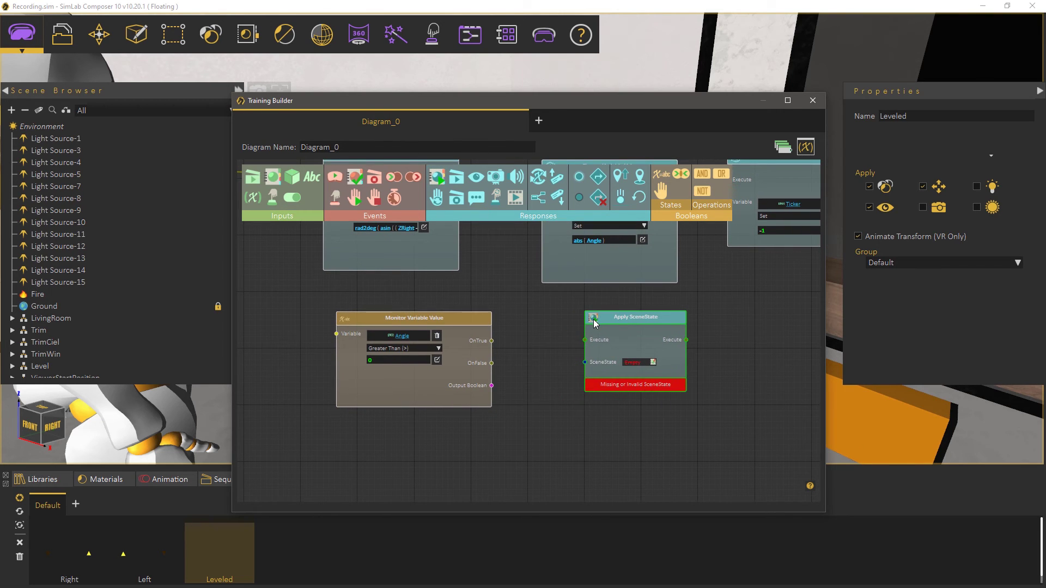
# Assign the Right scene state and link the Angle > 0 OnTrue to its Execute.
pyautogui.click(90, 565)
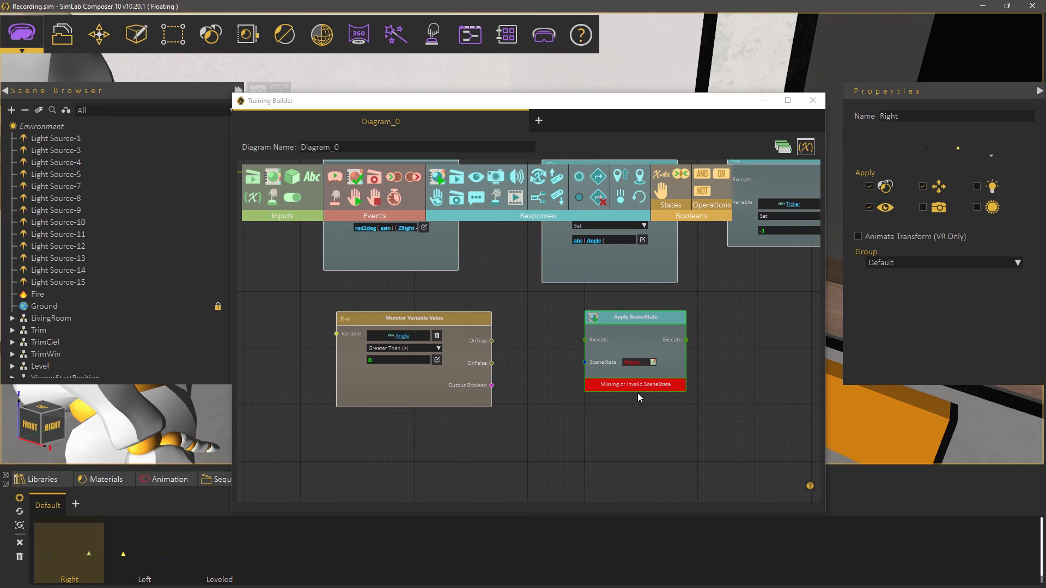
pyautogui.click(653, 362)
pyautogui.moveTo(491, 340); pyautogui.dragTo(587, 342)
# Duplicate the node pair and set it to Angle Less Than 0 applying Left.
pyautogui.moveTo(700, 379); pyautogui.dragTo(464, 286)
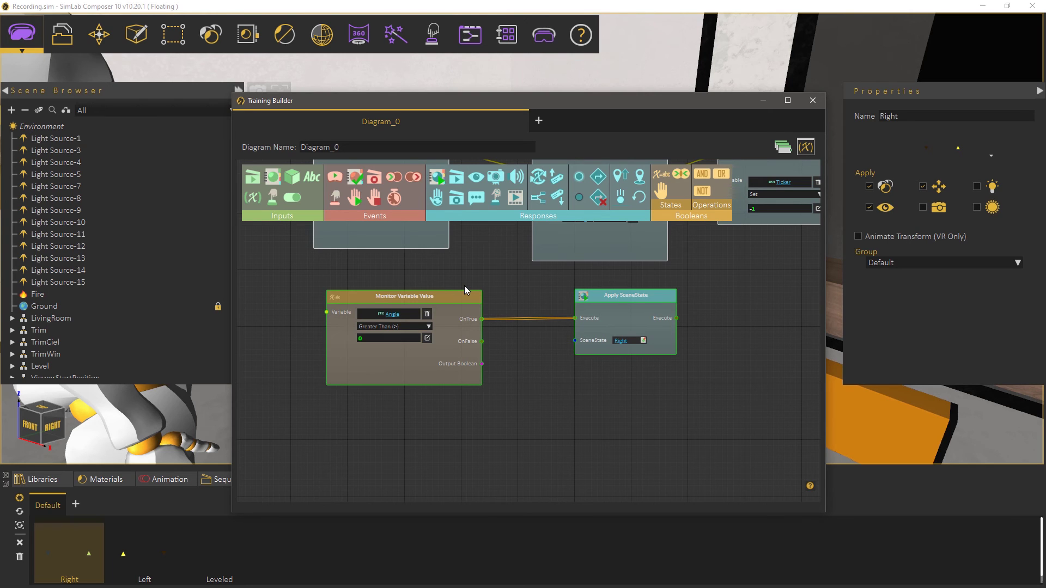
pyautogui.hotkey('ctrl', 'c')
pyautogui.hotkey('ctrl', 'v')
pyautogui.moveTo(499, 346); pyautogui.dragTo(499, 462)
pyautogui.scroll(-1, 524, 416)
pyautogui.click(530, 460)
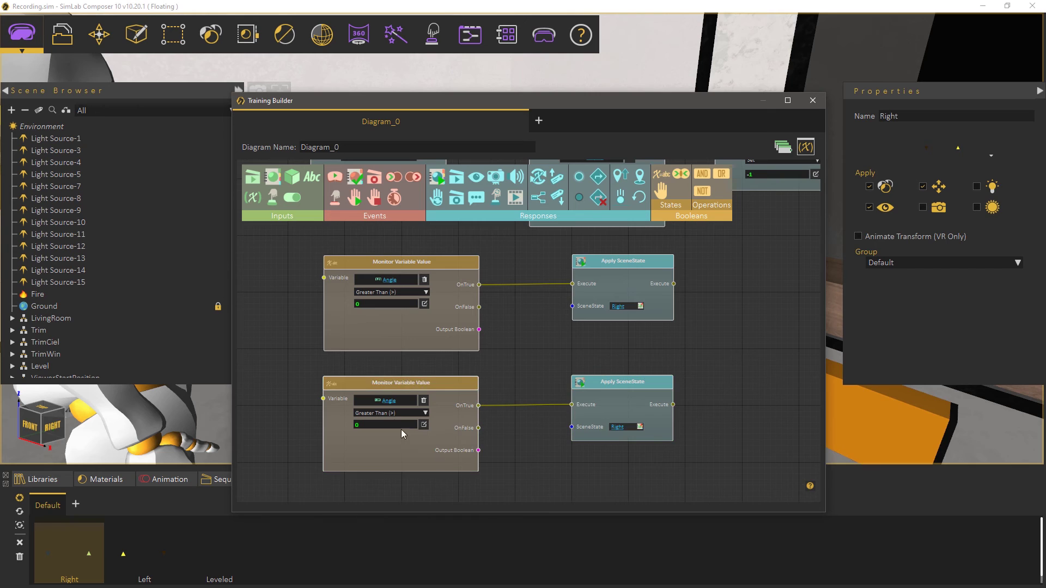
pyautogui.click(398, 413)
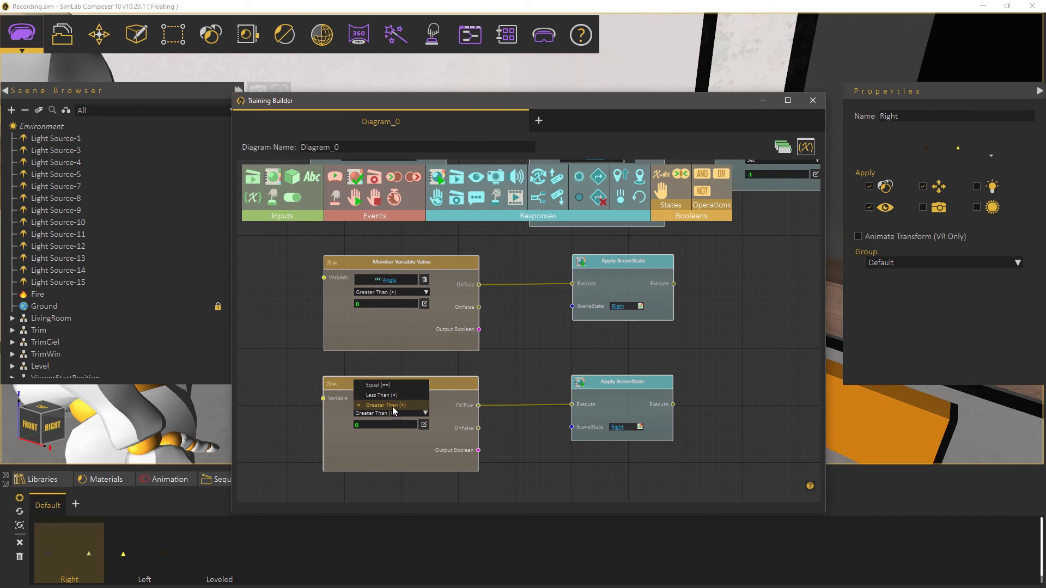
pyautogui.click(380, 397)
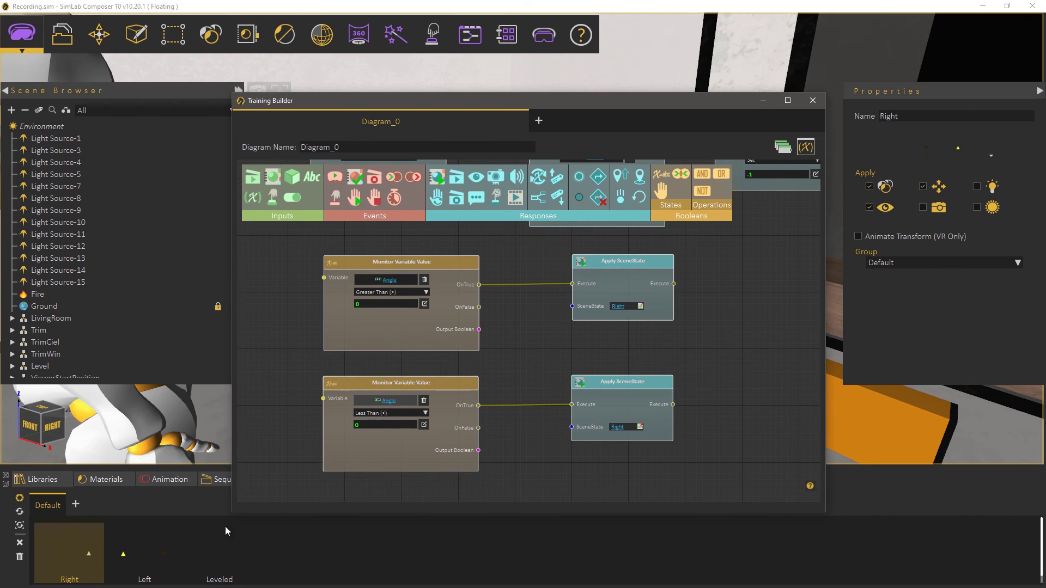
pyautogui.click(154, 566)
pyautogui.click(640, 427)
# Duplicate the pair again as Angle Equal 0 applying Leveled, then close the diagram.
pyautogui.scroll(-3, 534, 422)
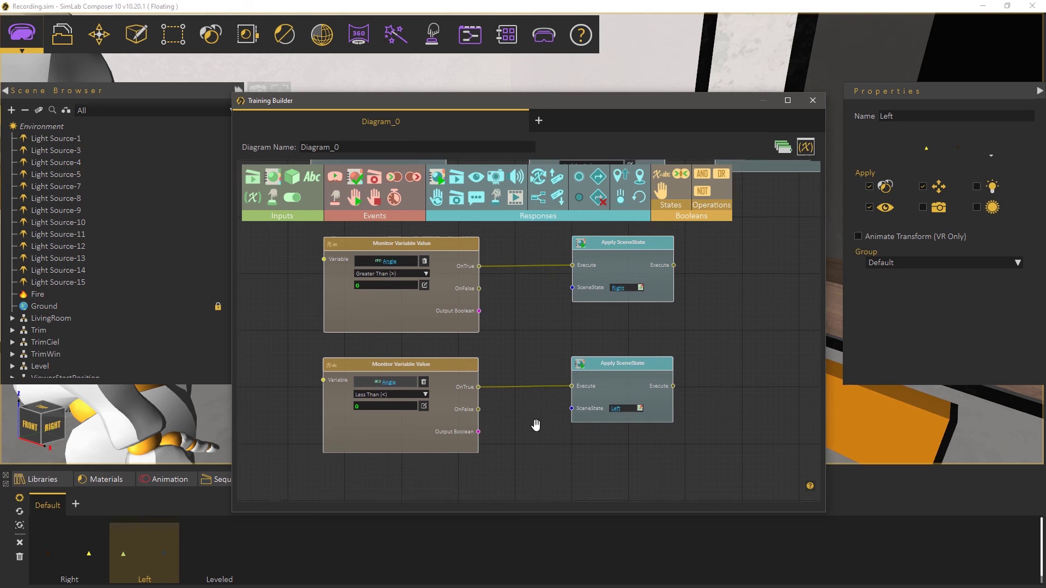
pyautogui.moveTo(749, 415); pyautogui.dragTo(458, 315)
pyautogui.hotkey('ctrl', 'c')
pyautogui.hotkey('ctrl', 'v')
pyautogui.moveTo(499, 413); pyautogui.dragTo(511, 433)
pyautogui.scroll(-2, 511, 433)
pyautogui.click(416, 407)
pyautogui.click(400, 396)
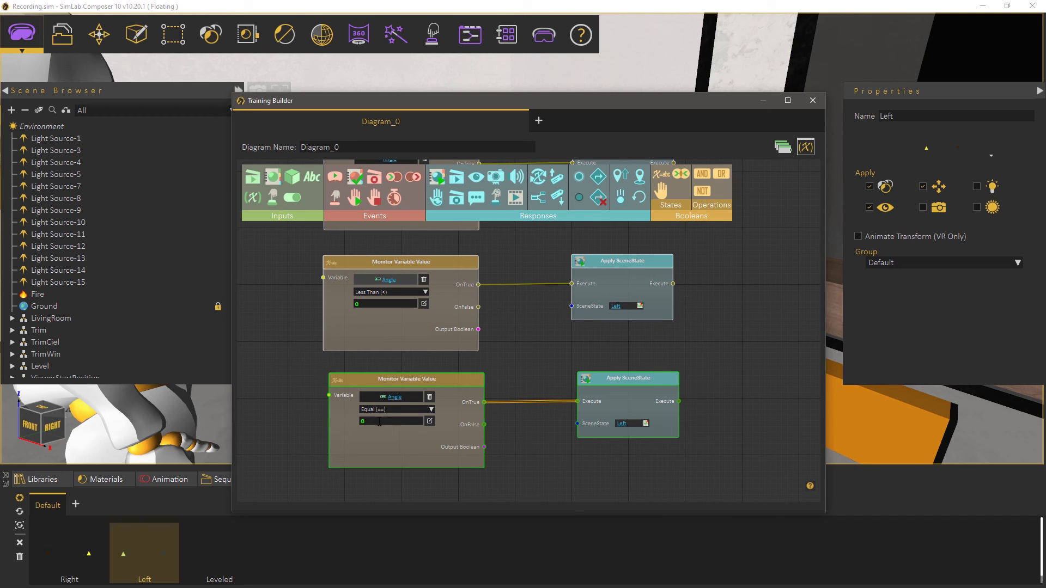
pyautogui.moveTo(631, 401); pyautogui.dragTo(632, 402)
pyautogui.moveTo(224, 568); pyautogui.dragTo(648, 426)
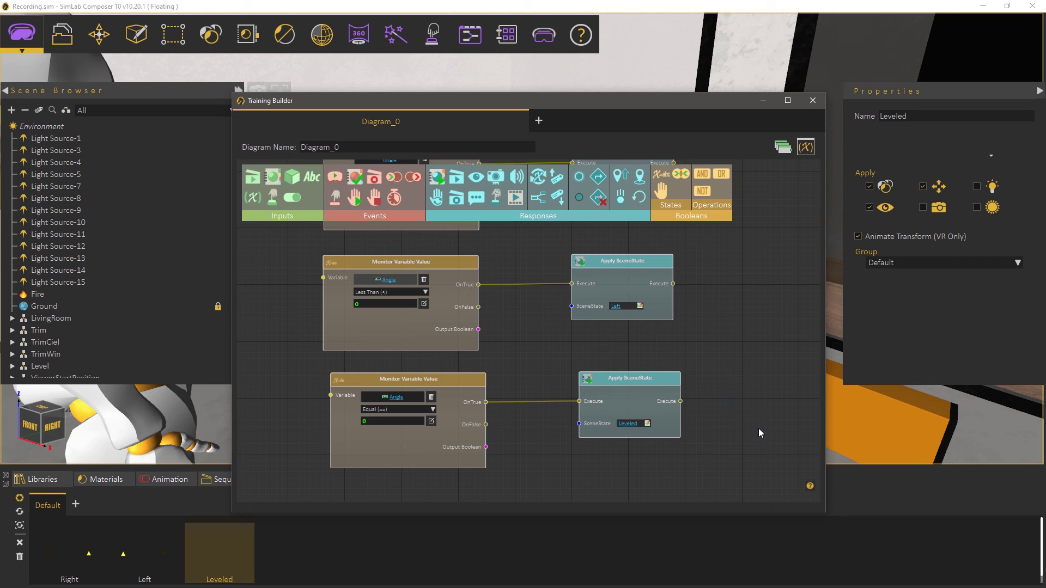
pyautogui.click(812, 100)
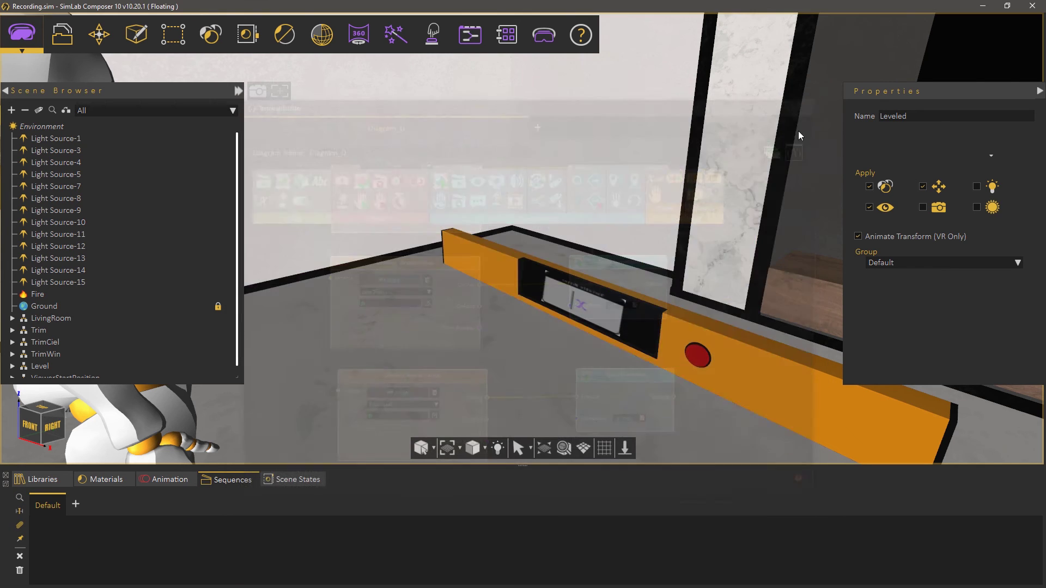
# Import the Shelf from the Libraries into the room, setting it on the floor.
pyautogui.scroll(-5, 593, 322)
pyautogui.click(43, 479)
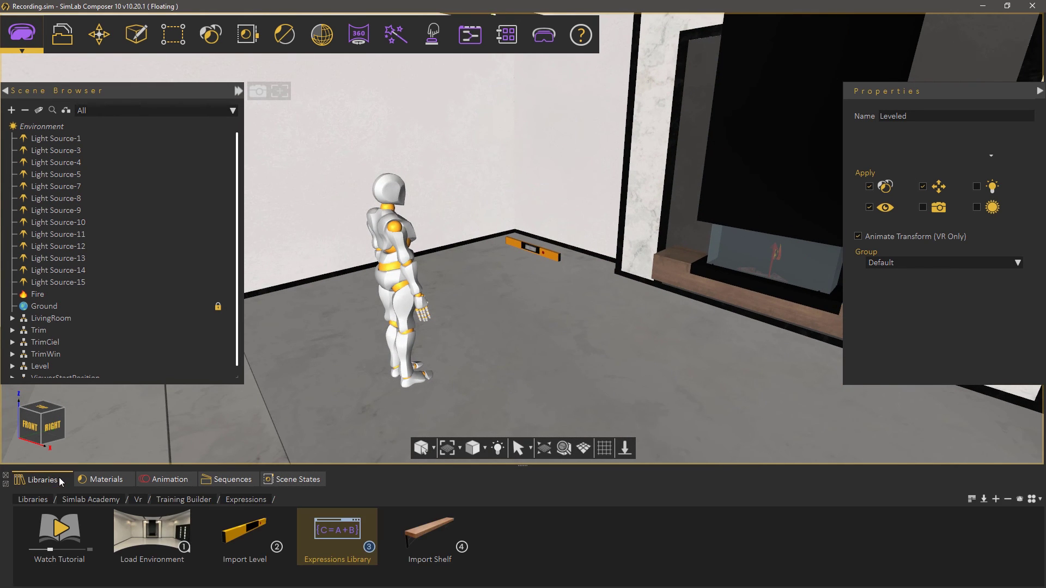
pyautogui.moveTo(421, 547); pyautogui.dragTo(591, 378)
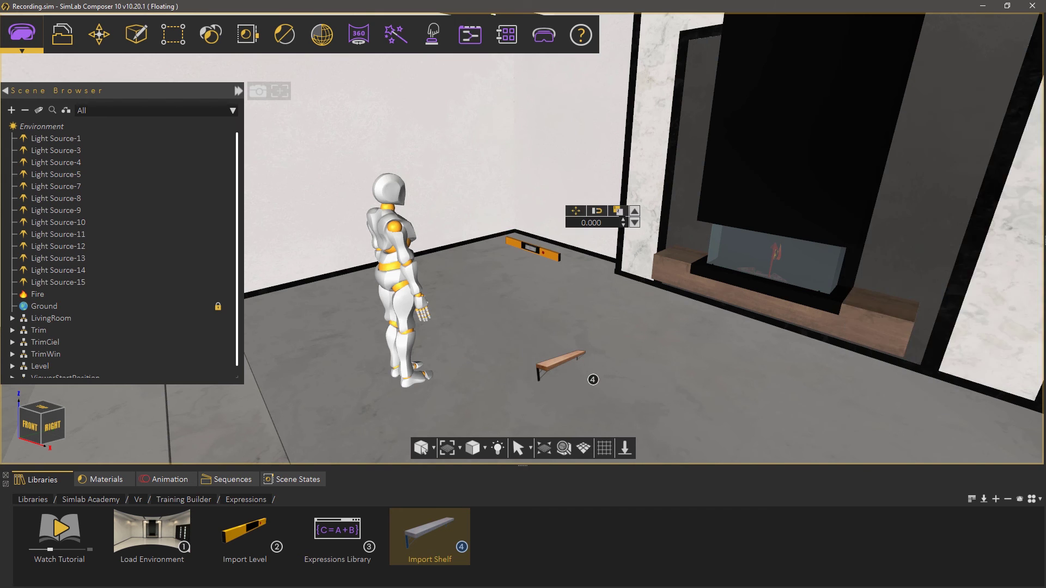
pyautogui.click(529, 349)
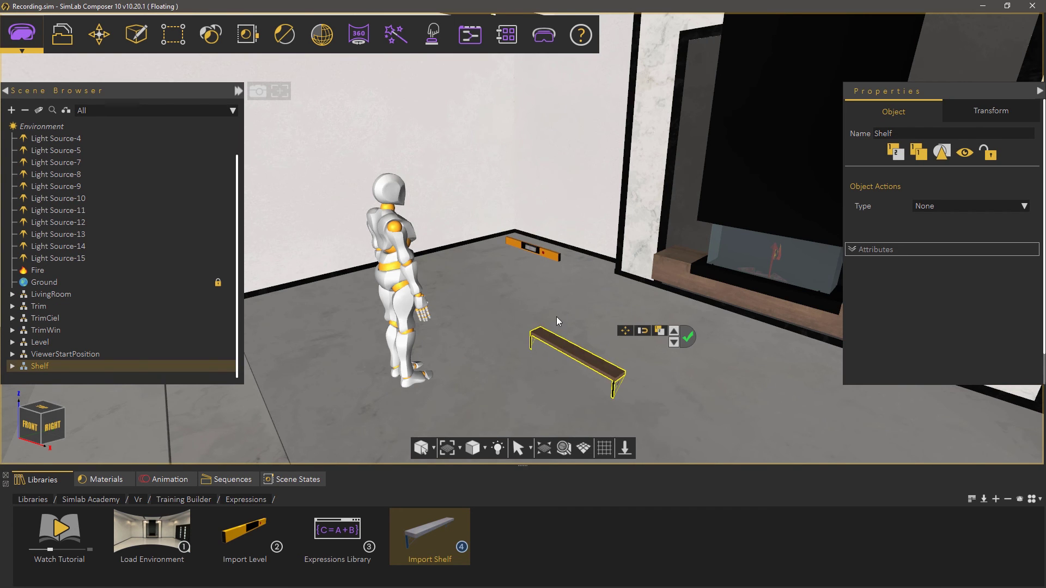
# Raise the Shelf to 0.707, rotate it -180, and move it 0.330 toward the viewer.
pyautogui.moveTo(573, 334); pyautogui.dragTo(638, 284)
pyautogui.doubleClick(646, 271)
pyautogui.write('-180')
pyautogui.press('Return')
pyautogui.moveTo(553, 300); pyautogui.dragTo(525, 320)
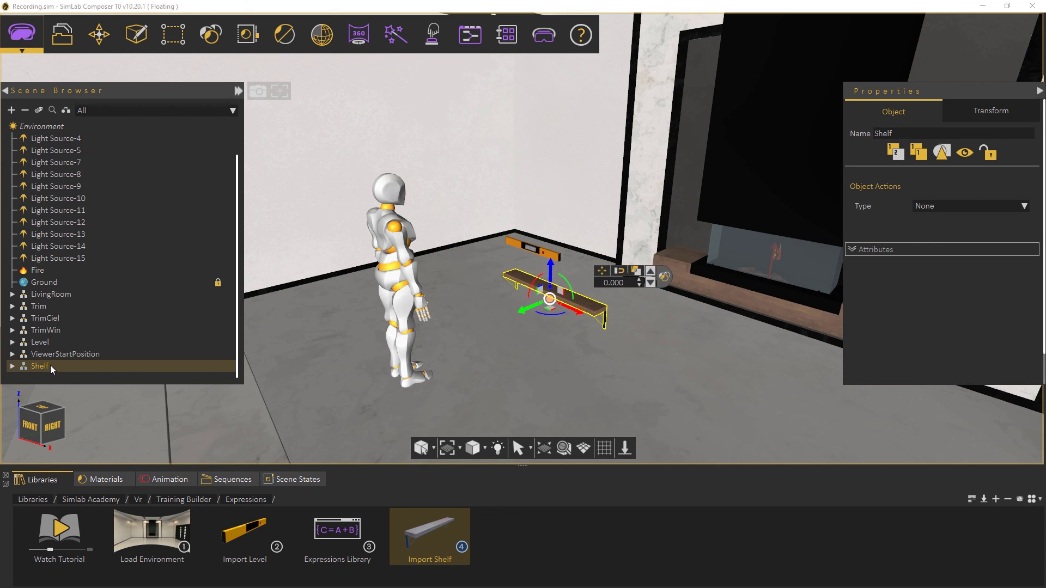
# Make the Shelf grabbable and confirm.
pyautogui.click(432, 34)
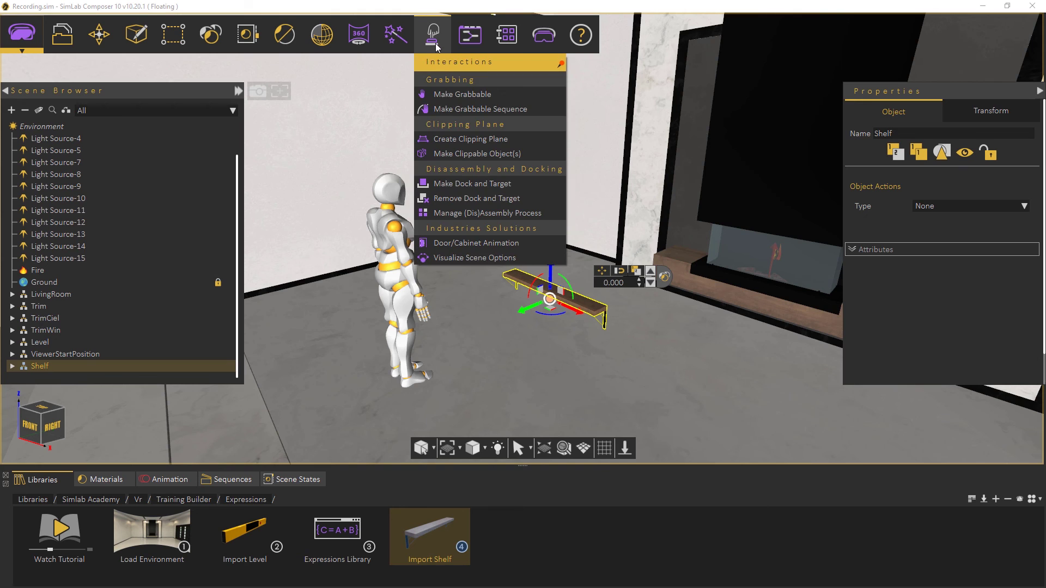
pyautogui.click(453, 94)
pyautogui.click(513, 416)
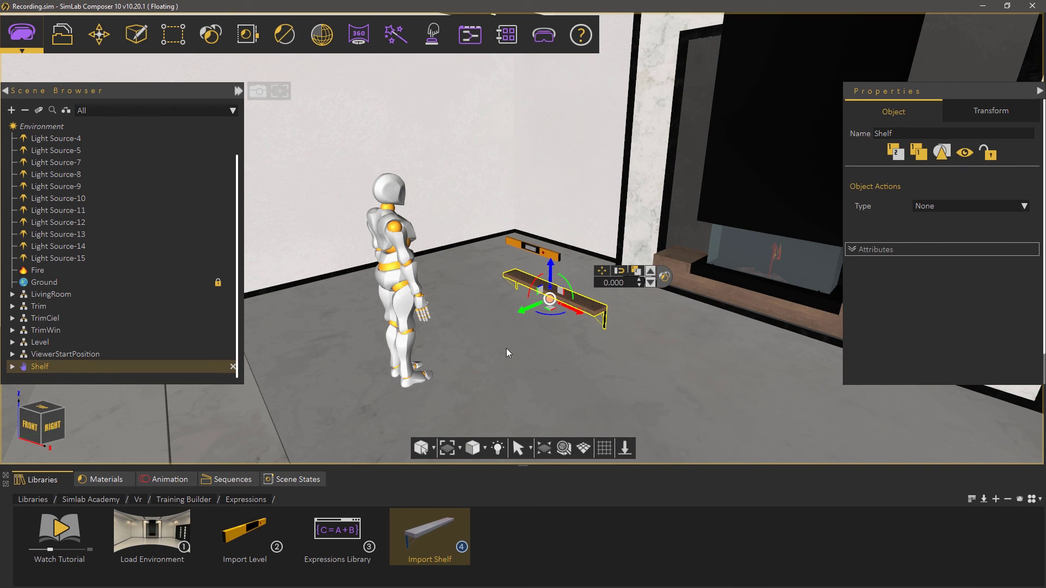
# Launch the scene in the VR viewer in Virtual Reality mode.
pyautogui.click(543, 34)
pyautogui.click(547, 78)
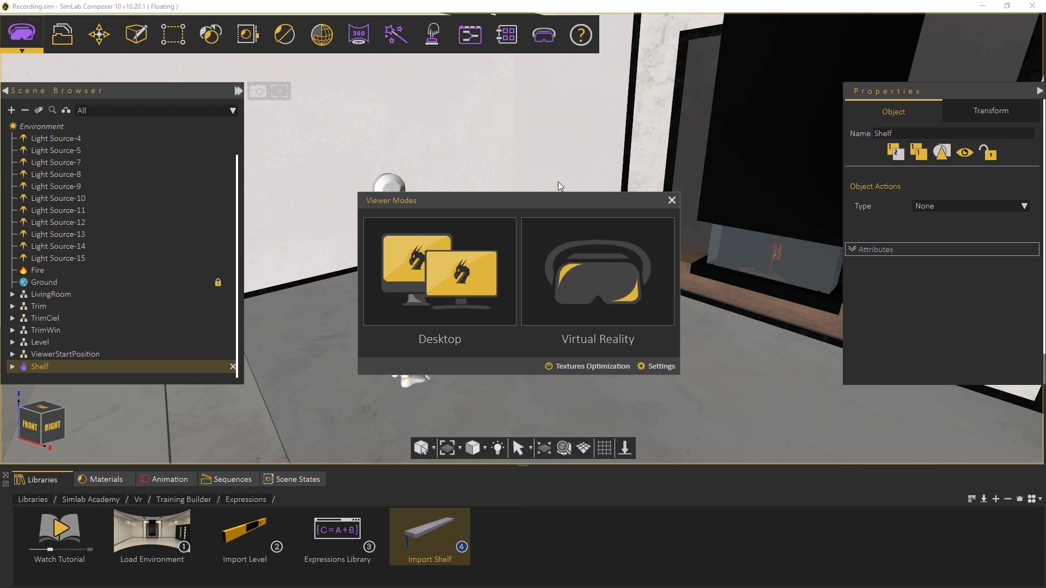
pyautogui.click(576, 259)
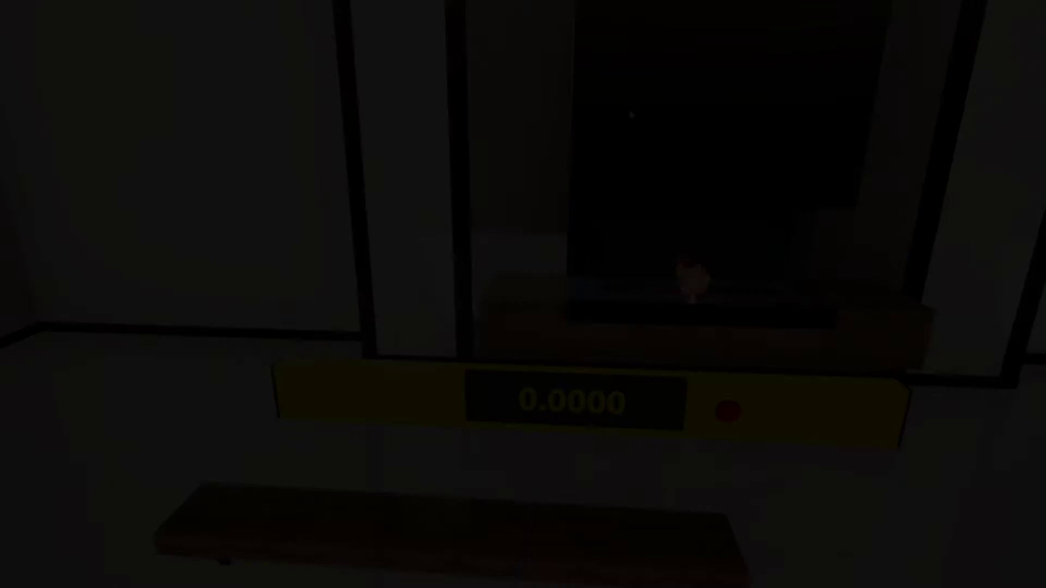